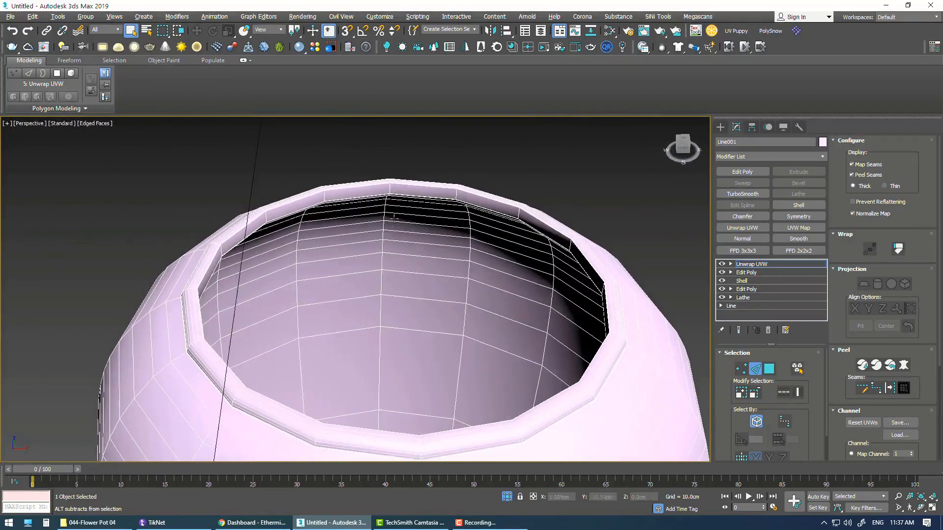
Examine the pot's rim and the edge loops just inside its opening.
{"action": "middle_click_drag", "start_coordinate": [401, 192], "coordinate": [407, 172], "text": "alt"}
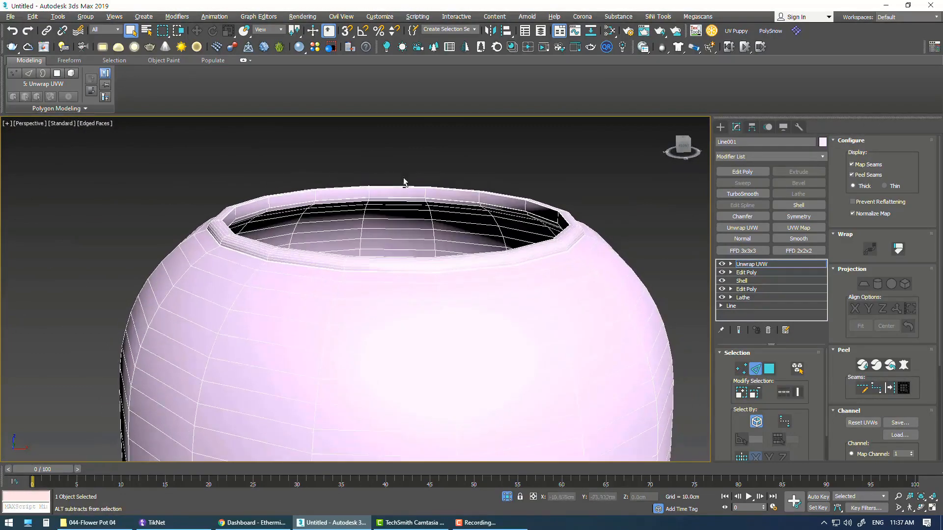
{"action": "scroll", "coordinate": [388, 197], "scroll_direction": "up", "scroll_amount": 4}
{"action": "middle_click_drag", "start_coordinate": [386, 203], "coordinate": [387, 195], "text": "alt"}
{"action": "mouse_move", "coordinate": [359, 239]}
{"action": "middle_mouse_down", "text": "alt"}
{"action": "mouse_move", "coordinate": [358, 259]}
{"action": "mouse_move", "coordinate": [349, 254]}
{"action": "middle_mouse_up", "text": "alt"}
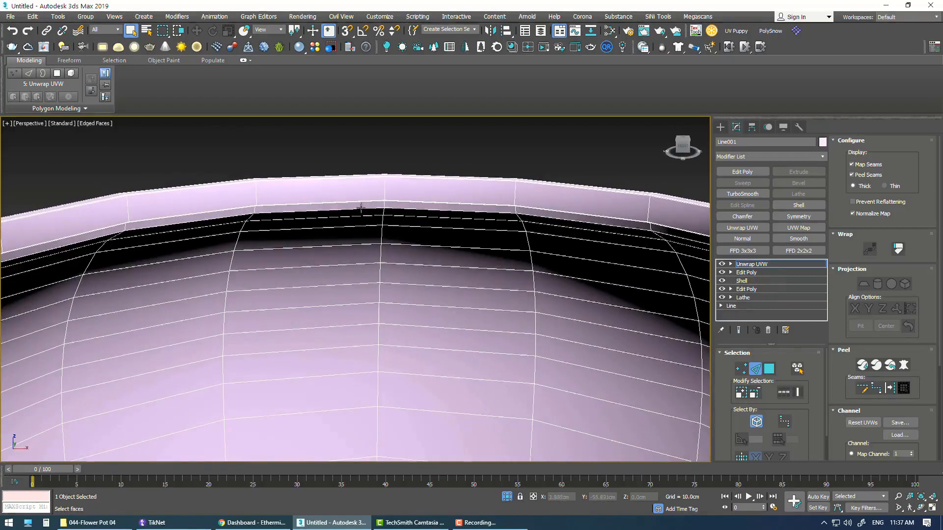
{"action": "middle_click_drag", "start_coordinate": [360, 208], "coordinate": [360, 209], "text": "alt"}
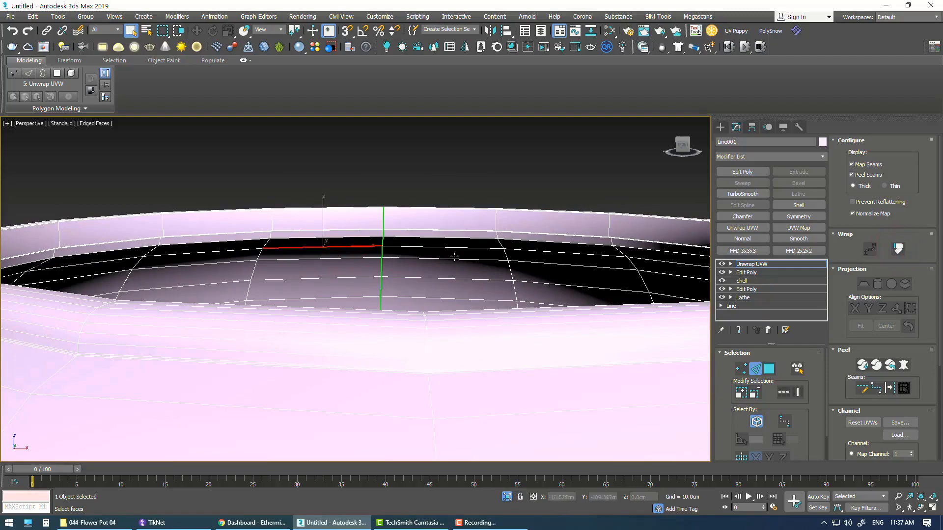
{"action": "middle_click_drag", "start_coordinate": [408, 256], "coordinate": [422, 294], "text": "alt"}
{"action": "scroll", "coordinate": [410, 335], "scroll_direction": "down", "scroll_amount": 5}
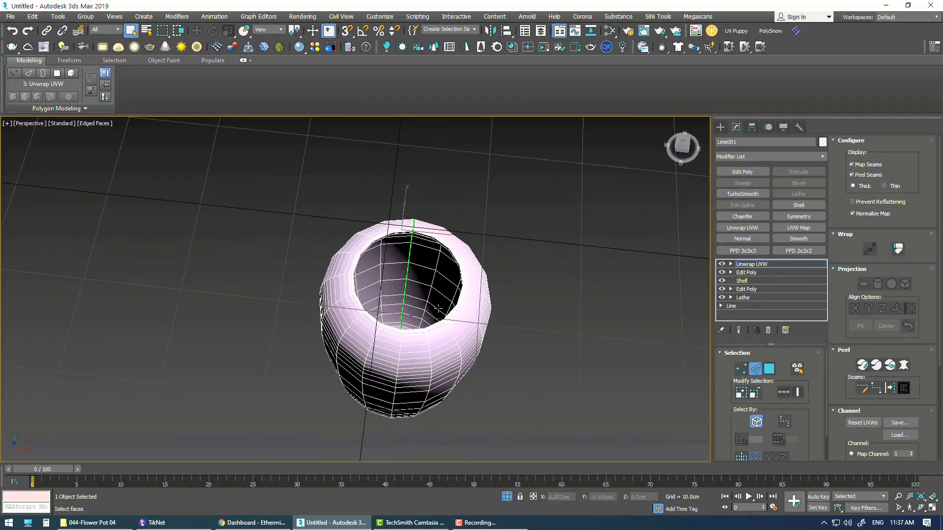
Select the edge loop around the pot's inner floor and convert it to a peel seam.
{"action": "scroll", "coordinate": [438, 308], "scroll_direction": "up", "scroll_amount": 15}
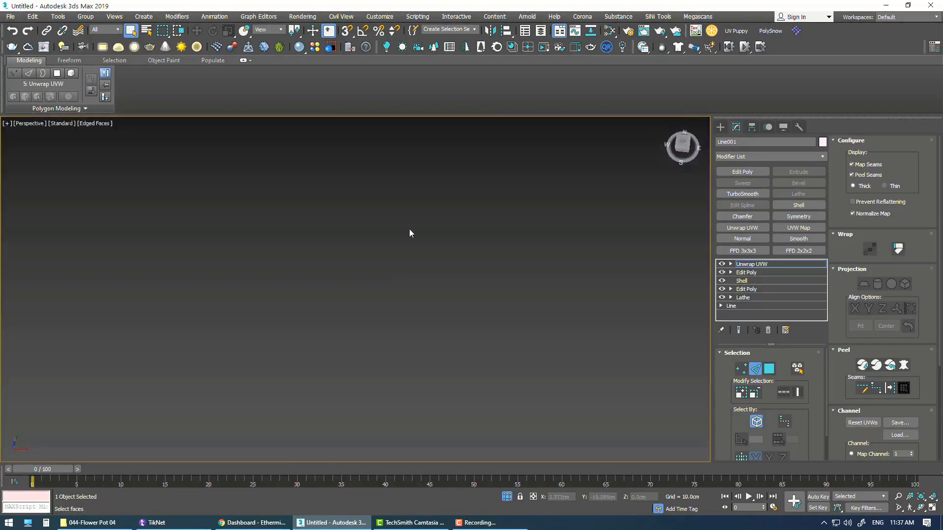
{"action": "scroll", "coordinate": [410, 232], "scroll_direction": "down", "scroll_amount": 5}
{"action": "scroll", "coordinate": [414, 250], "scroll_direction": "up", "scroll_amount": 6}
{"action": "scroll", "coordinate": [407, 223], "scroll_direction": "up", "scroll_amount": 3}
{"action": "scroll", "coordinate": [409, 223], "scroll_direction": "down", "scroll_amount": 4}
{"action": "scroll", "coordinate": [404, 223], "scroll_direction": "up", "scroll_amount": 5}
{"action": "scroll", "coordinate": [393, 241], "scroll_direction": "up", "scroll_amount": 3}
{"action": "scroll", "coordinate": [391, 245], "scroll_direction": "down", "scroll_amount": 3}
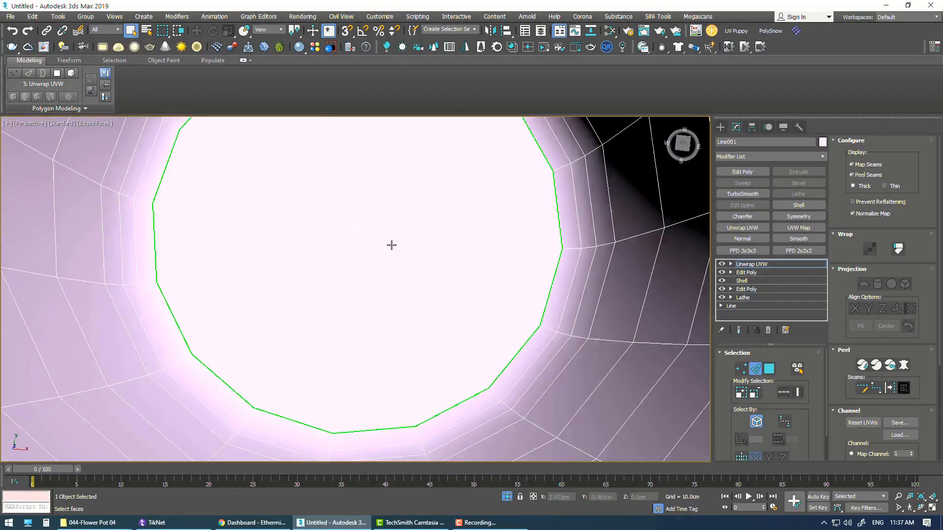
{"action": "left_click", "coordinate": [161, 293]}
{"action": "scroll", "coordinate": [234, 310], "scroll_direction": "down", "scroll_amount": 5}
{"action": "middle_click_drag", "start_coordinate": [406, 322], "coordinate": [310, 345], "text": "alt"}
{"action": "scroll", "coordinate": [309, 346], "scroll_direction": "up", "scroll_amount": 8}
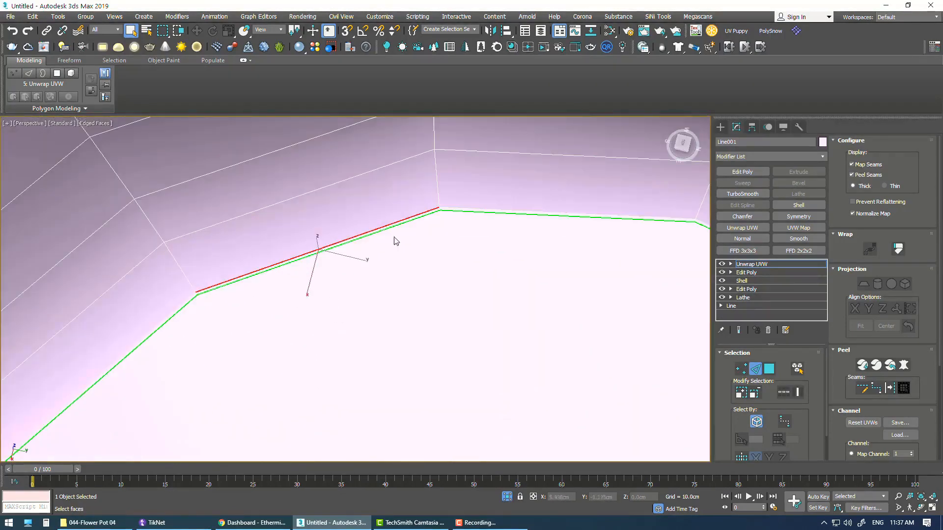
{"action": "scroll", "coordinate": [438, 211], "scroll_direction": "up", "scroll_amount": 3}
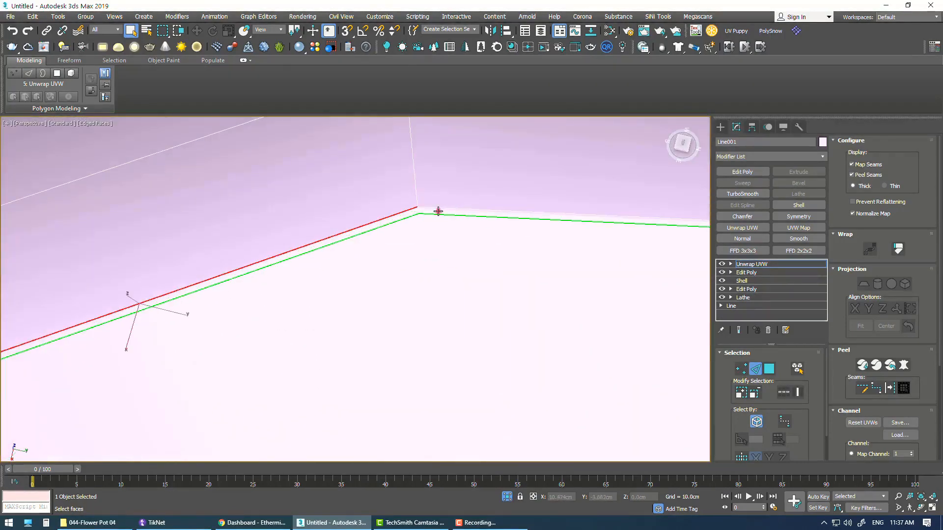
{"action": "left_click", "coordinate": [438, 211]}
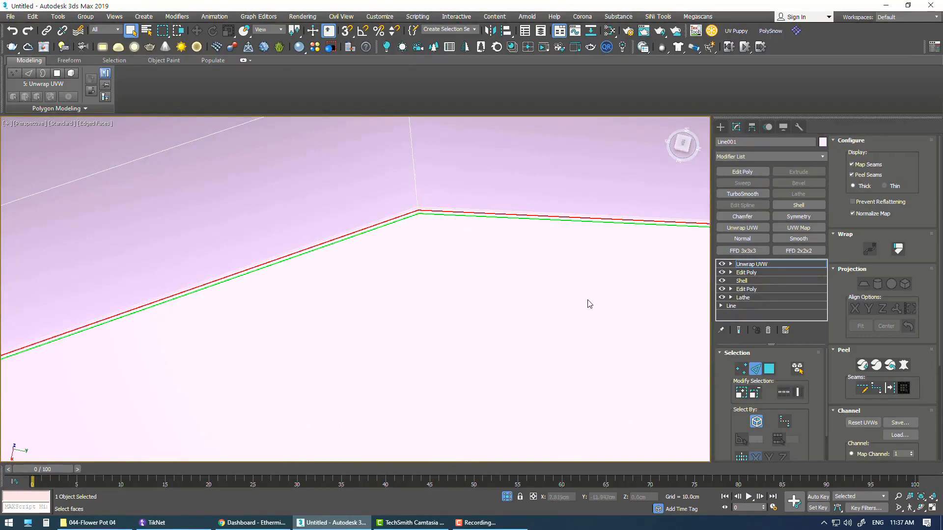
{"action": "left_click", "coordinate": [890, 389]}
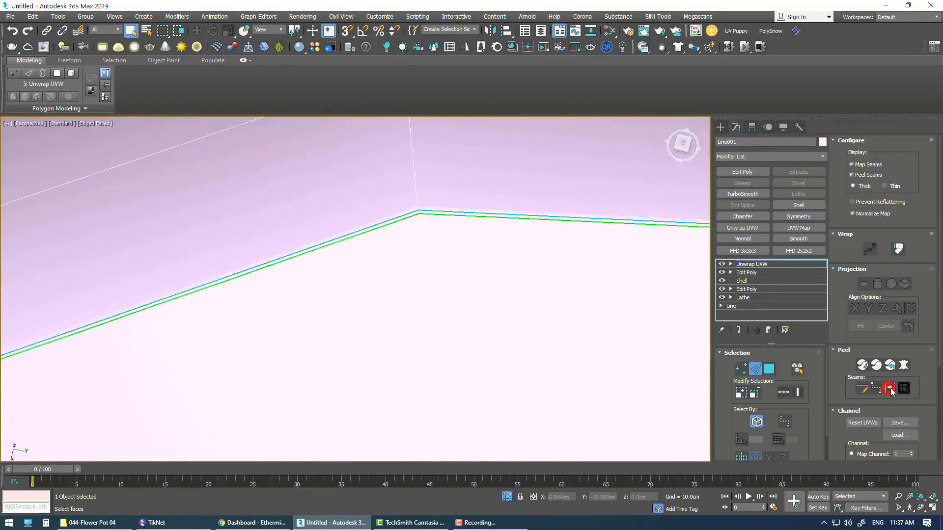
Convert the edge loop along the lower inside edge of the pot's rim to a peel seam.
{"action": "scroll", "coordinate": [489, 276], "scroll_direction": "down", "scroll_amount": 10}
{"action": "middle_click_drag", "start_coordinate": [560, 232], "coordinate": [433, 169], "text": "alt"}
{"action": "scroll", "coordinate": [427, 167], "scroll_direction": "up", "scroll_amount": 8}
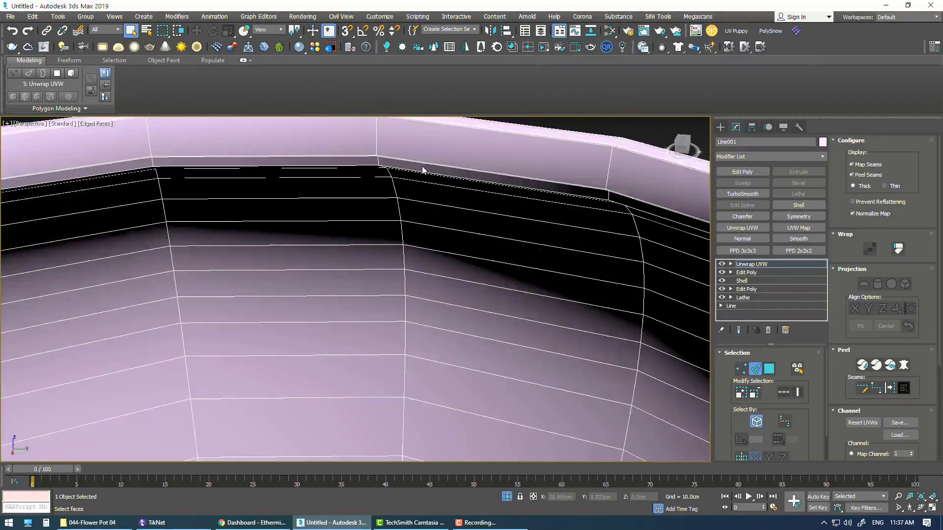
{"action": "middle_click_drag", "start_coordinate": [369, 161], "coordinate": [385, 255]}
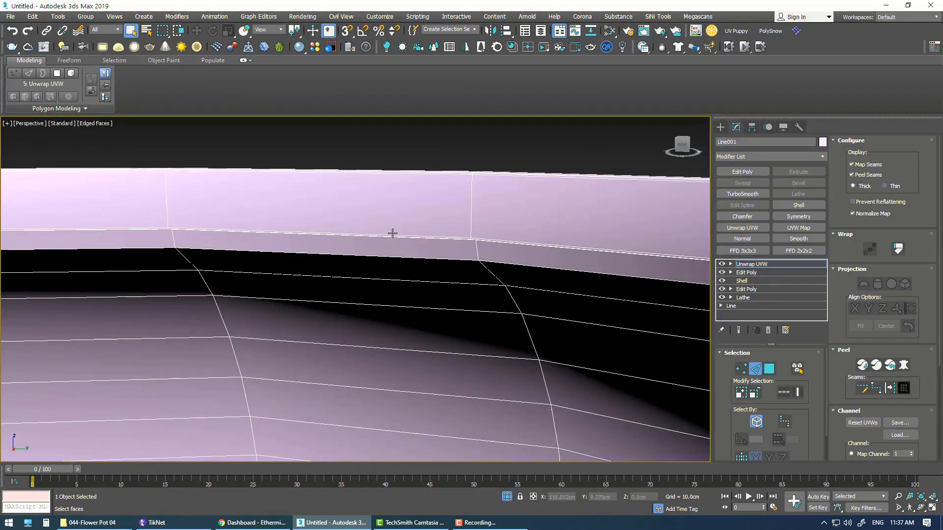
{"action": "double_click", "coordinate": [391, 234]}
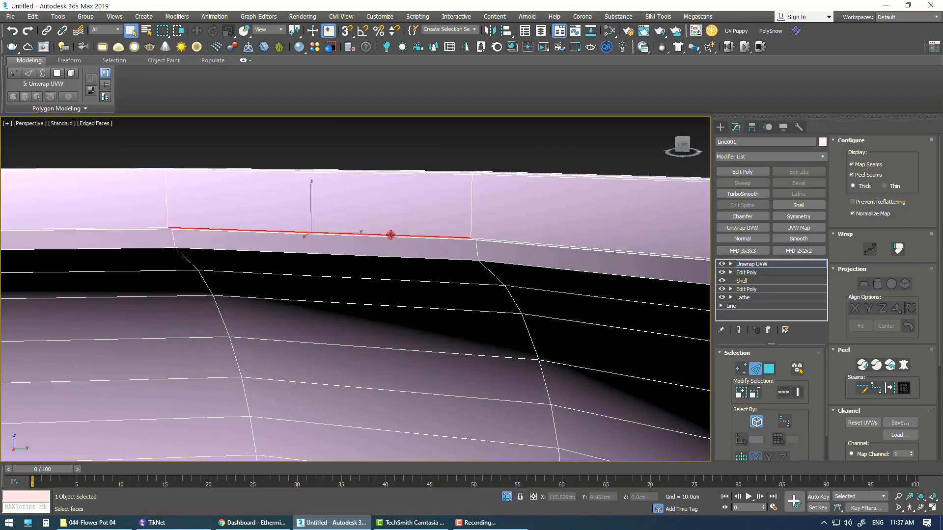
{"action": "left_click", "coordinate": [891, 389]}
Convert the outer edge loop where the rim meets the pot's body to a peel seam.
{"action": "scroll", "coordinate": [515, 201], "scroll_direction": "down", "scroll_amount": 6}
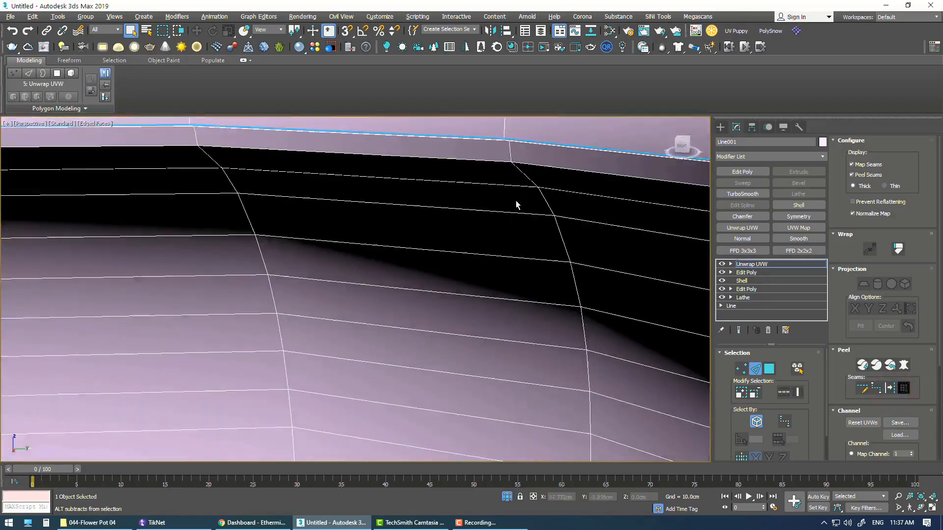
{"action": "scroll", "coordinate": [466, 382], "scroll_direction": "up", "scroll_amount": 5}
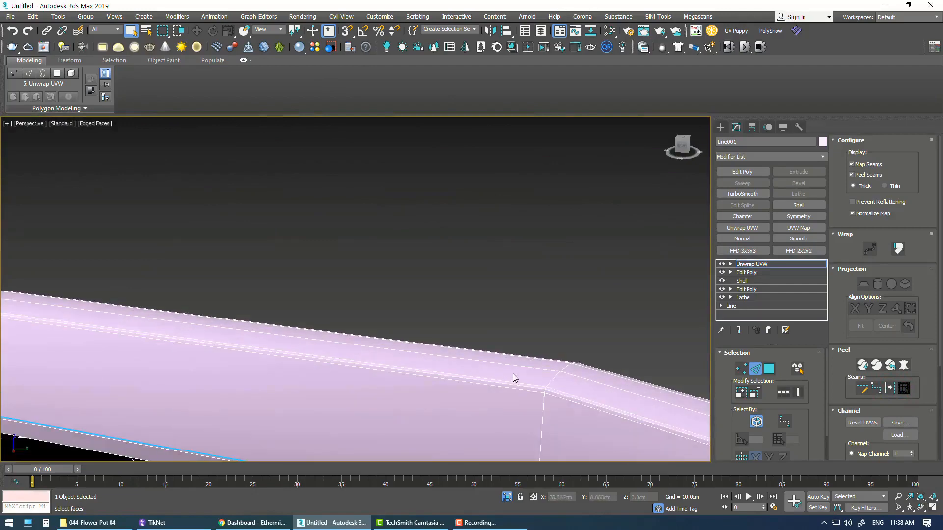
{"action": "scroll", "coordinate": [514, 379], "scroll_direction": "down", "scroll_amount": 6}
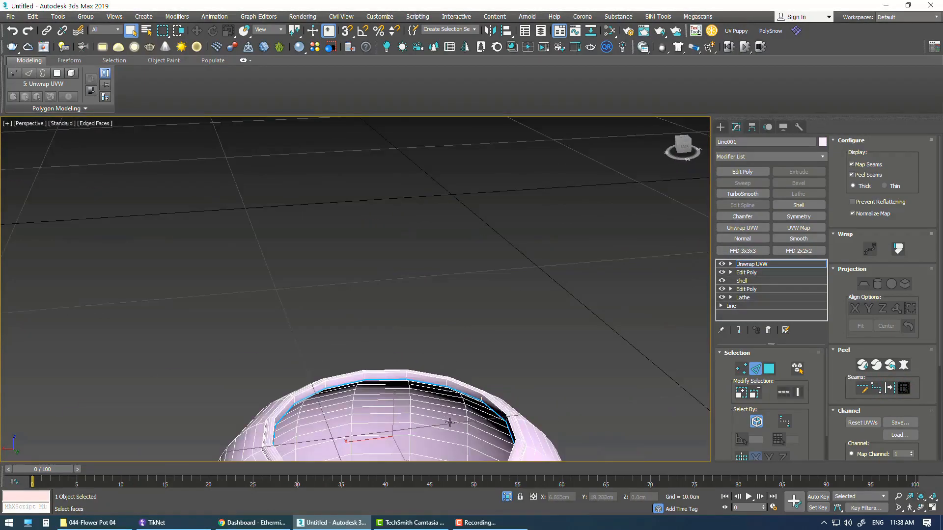
{"action": "scroll", "coordinate": [450, 422], "scroll_direction": "up", "scroll_amount": 7}
{"action": "scroll", "coordinate": [442, 304], "scroll_direction": "down", "scroll_amount": 1}
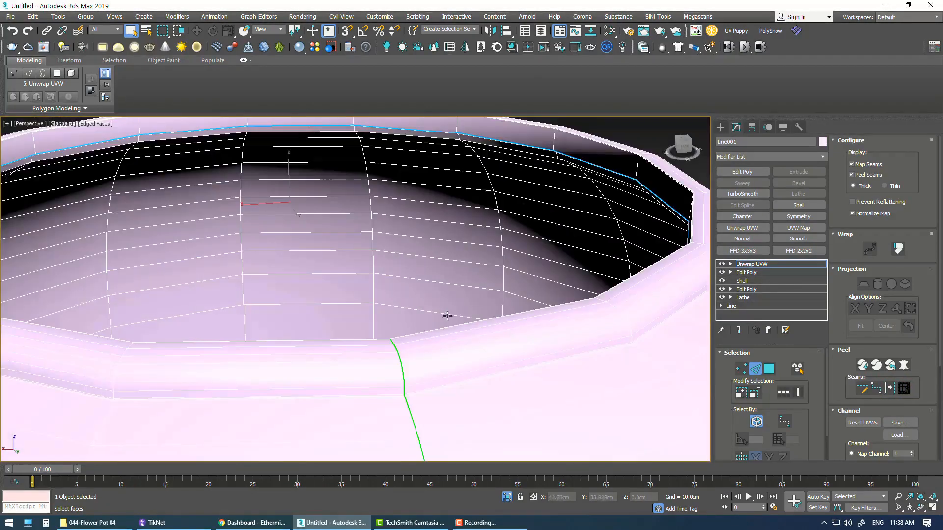
{"action": "scroll", "coordinate": [480, 387], "scroll_direction": "up", "scroll_amount": 2}
{"action": "left_click", "coordinate": [478, 382]}
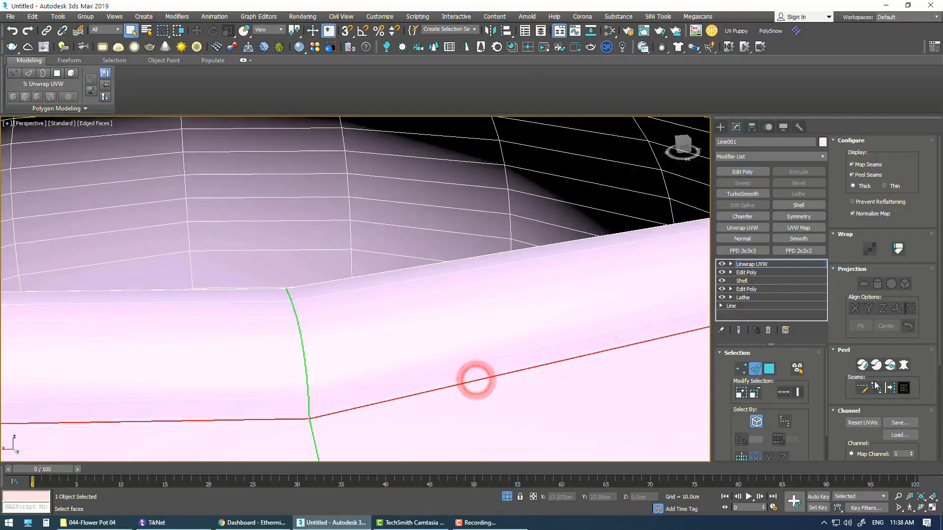
{"action": "left_click", "coordinate": [891, 388]}
Convert the outer edge loop where the pot's wall curves into its underside to a peel seam.
{"action": "scroll", "coordinate": [503, 255], "scroll_direction": "down", "scroll_amount": 8}
{"action": "middle_click_drag", "start_coordinate": [550, 383], "coordinate": [535, 287], "text": "alt"}
{"action": "middle_click_drag", "start_coordinate": [528, 334], "coordinate": [474, 256]}
{"action": "scroll", "coordinate": [479, 283], "scroll_direction": "up", "scroll_amount": 5}
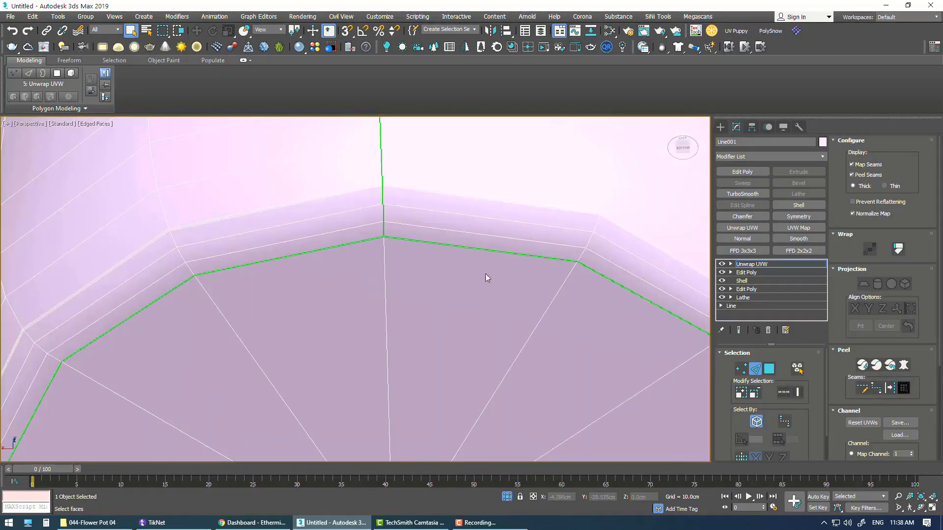
{"action": "scroll", "coordinate": [455, 211], "scroll_direction": "up", "scroll_amount": 3}
{"action": "left_click", "coordinate": [432, 191]}
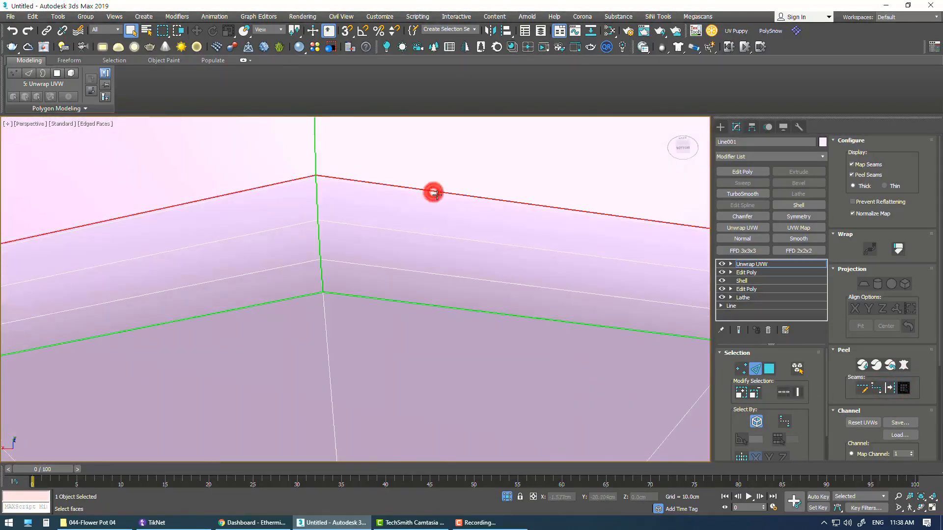
{"action": "left_click", "coordinate": [890, 388]}
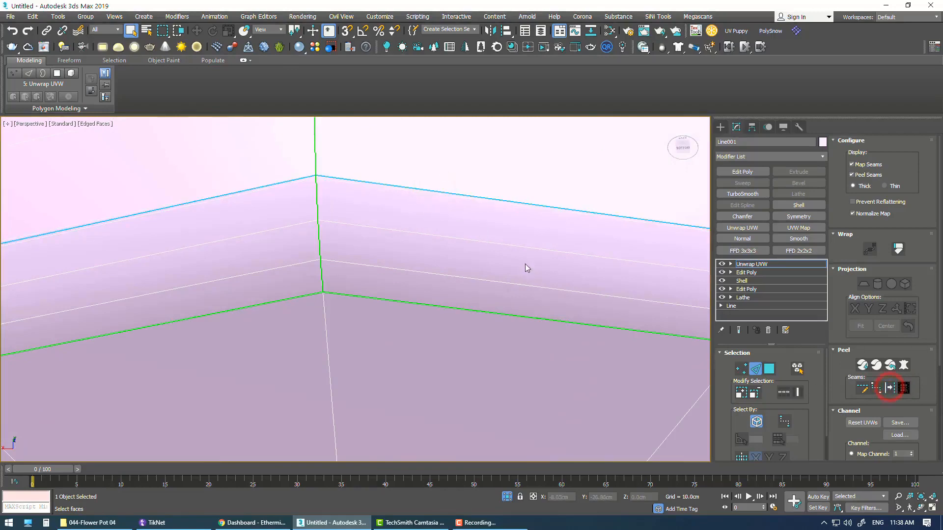
Open the UV editor for the pot's Unwrap UVW modifier.
{"action": "scroll", "coordinate": [525, 270], "scroll_direction": "down", "scroll_amount": 8}
{"action": "middle_click_drag", "start_coordinate": [559, 268], "coordinate": [550, 324], "text": "alt"}
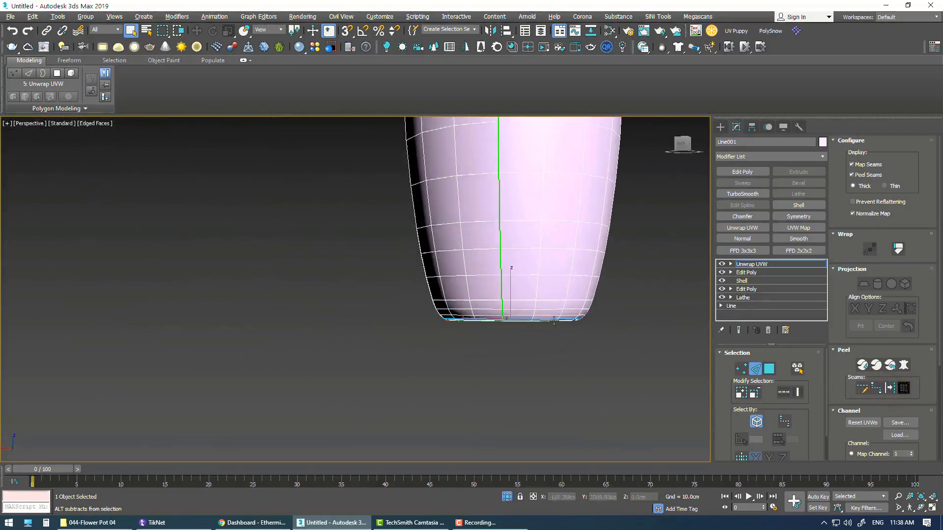
{"action": "scroll", "coordinate": [891, 401], "scroll_direction": "down", "scroll_amount": 3}
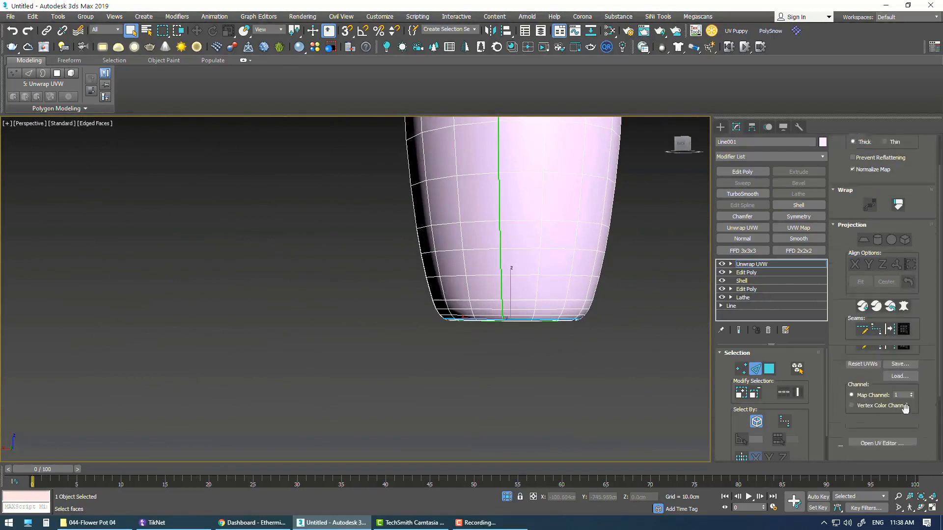
{"action": "left_click", "coordinate": [882, 442]}
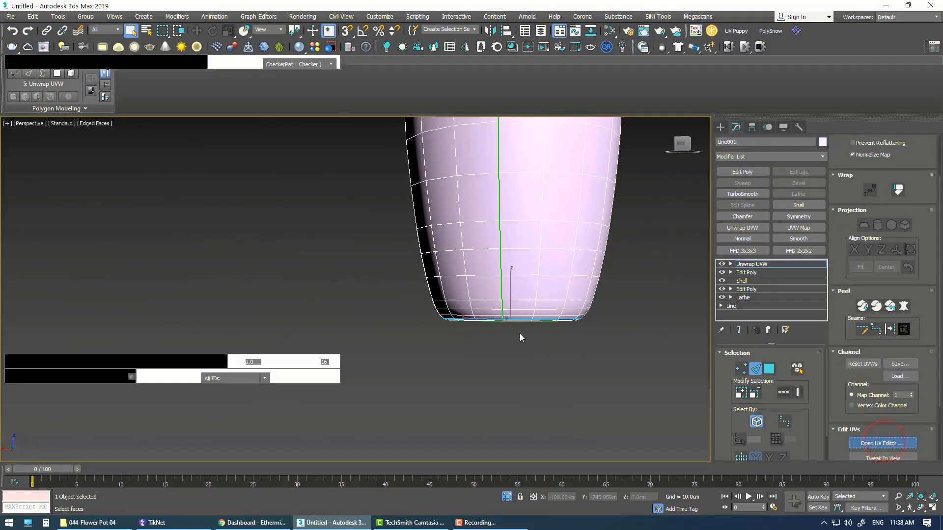
{"action": "scroll", "coordinate": [206, 183], "scroll_direction": "down", "scroll_amount": 15}
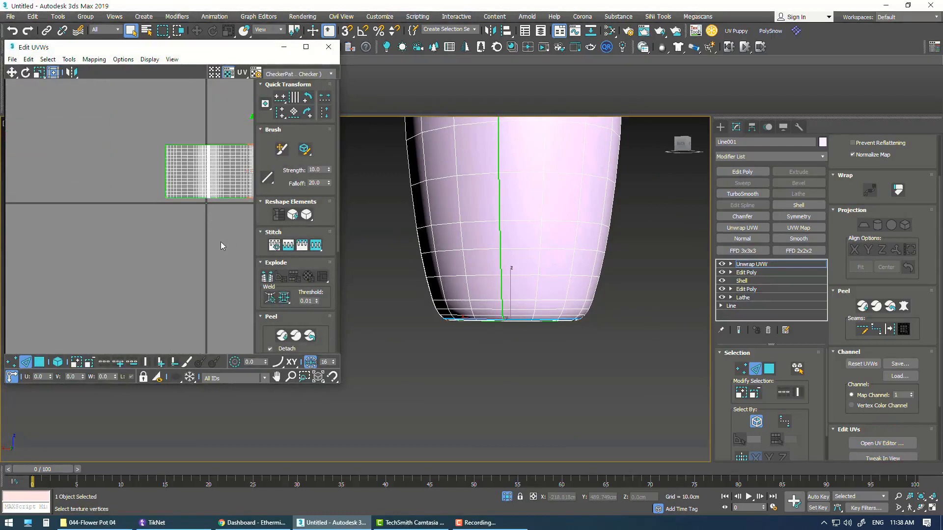
{"action": "middle_click_drag", "start_coordinate": [220, 242], "coordinate": [170, 276]}
Select all UVs and pack them with the Non-Convex method, 0.001 padding, and normalized and rescaled clusters.
{"action": "key", "text": "ctrl+a"}
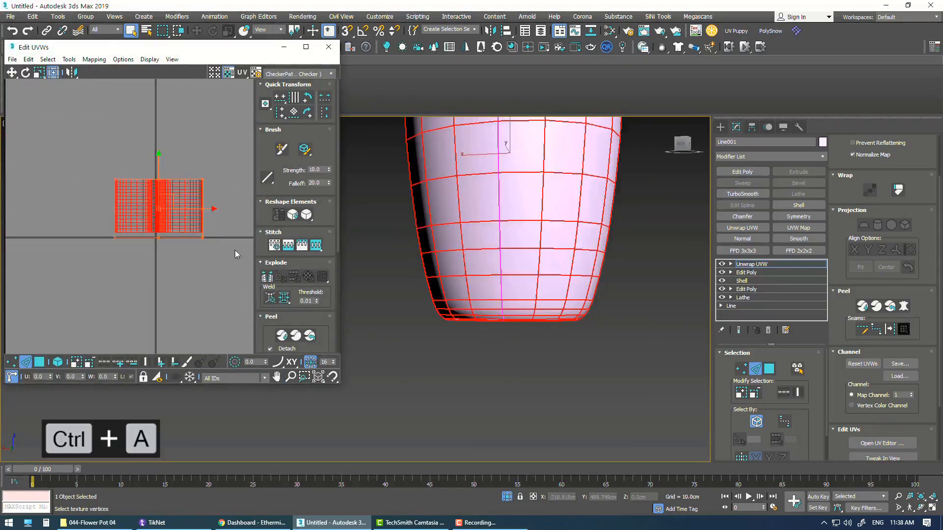
{"action": "left_click", "coordinate": [64, 60]}
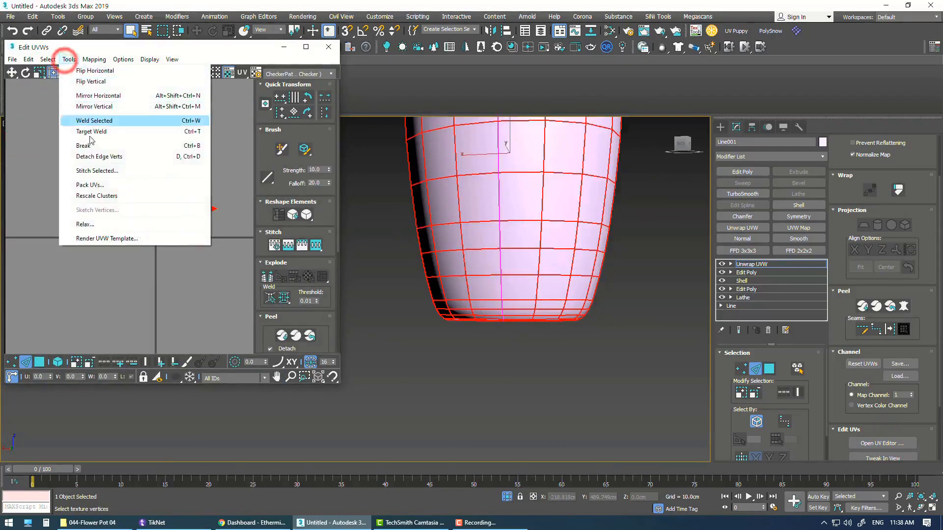
{"action": "left_click", "coordinate": [106, 184]}
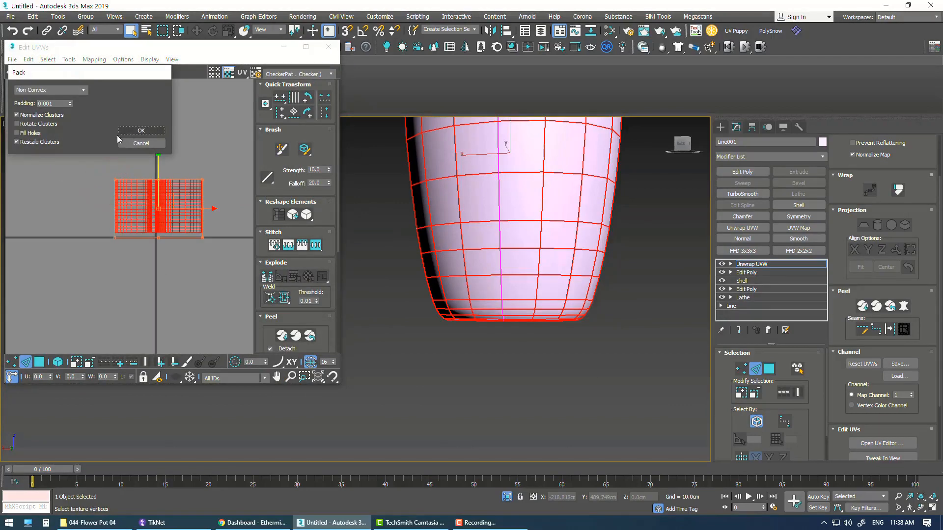
{"action": "left_click", "coordinate": [140, 131]}
{"action": "scroll", "coordinate": [216, 245], "scroll_direction": "up", "scroll_amount": 5}
Display the Texture Checker image on the pot and in the UV editor background.
{"action": "left_click", "coordinate": [306, 74]}
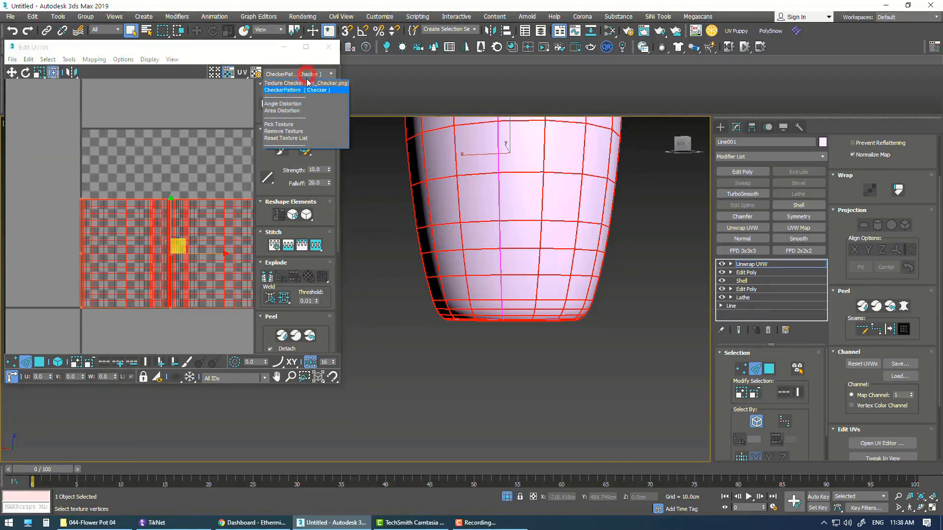
{"action": "left_click", "coordinate": [317, 82]}
{"action": "scroll", "coordinate": [525, 300], "scroll_direction": "down", "scroll_amount": 5}
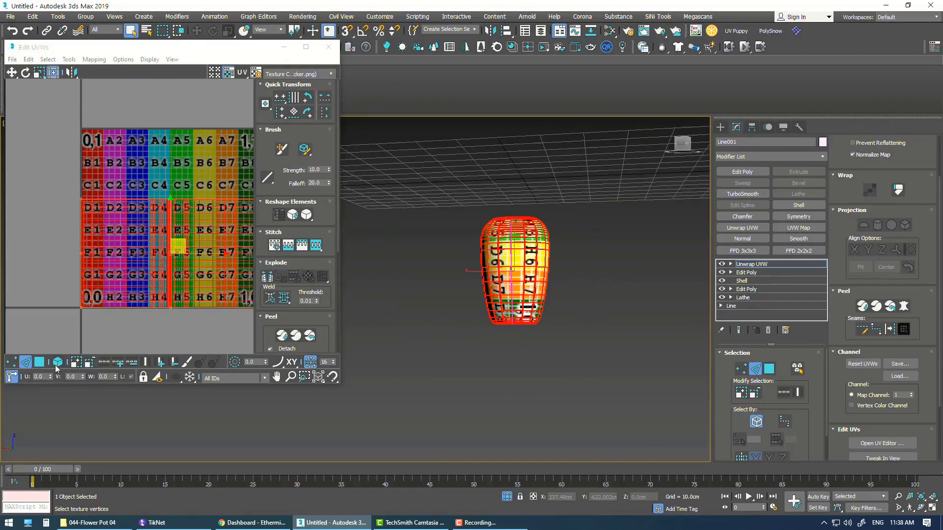
Select the pot's whole UV layout at polygon level and rotate it by -90 degrees.
{"action": "left_click", "coordinate": [39, 362]}
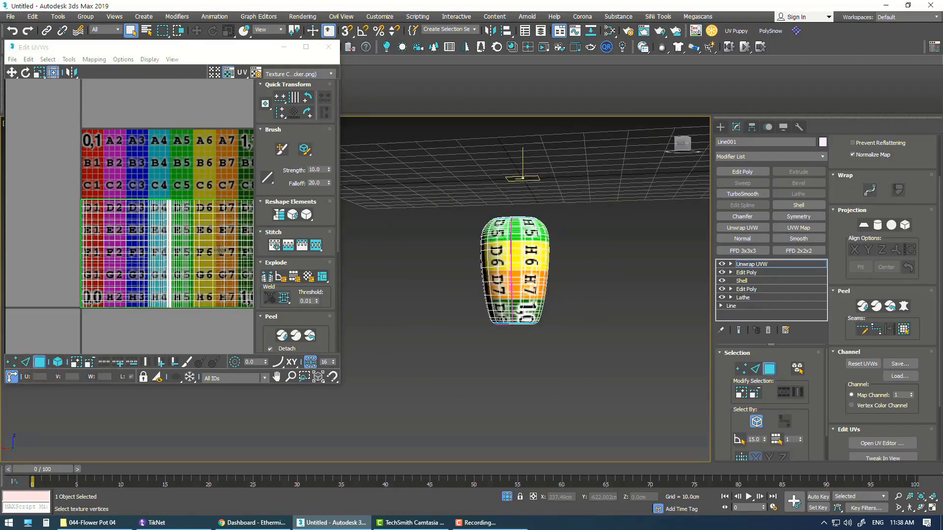
{"action": "left_click", "coordinate": [219, 251]}
{"action": "scroll", "coordinate": [212, 256], "scroll_direction": "down", "scroll_amount": 3}
{"action": "scroll", "coordinate": [192, 264], "scroll_direction": "up", "scroll_amount": 2}
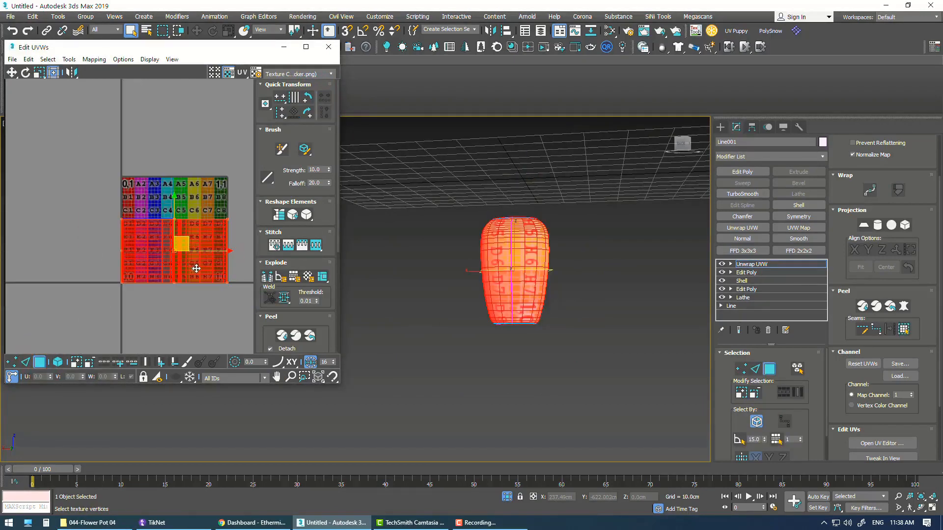
{"action": "key", "text": "e"}
{"action": "mouse_move", "coordinate": [204, 249]}
{"action": "left_mouse_down"}
{"action": "mouse_move", "coordinate": [203, 223]}
{"action": "mouse_move", "coordinate": [204, 241]}
{"action": "left_mouse_up"}
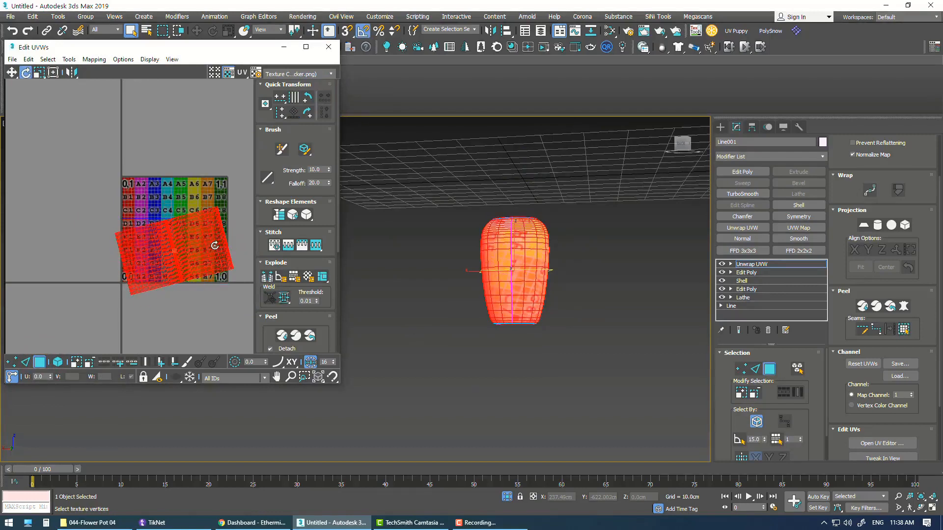
{"action": "key", "text": "ctrl+z"}
{"action": "left_click_drag", "start_coordinate": [204, 247], "coordinate": [177, 303]}
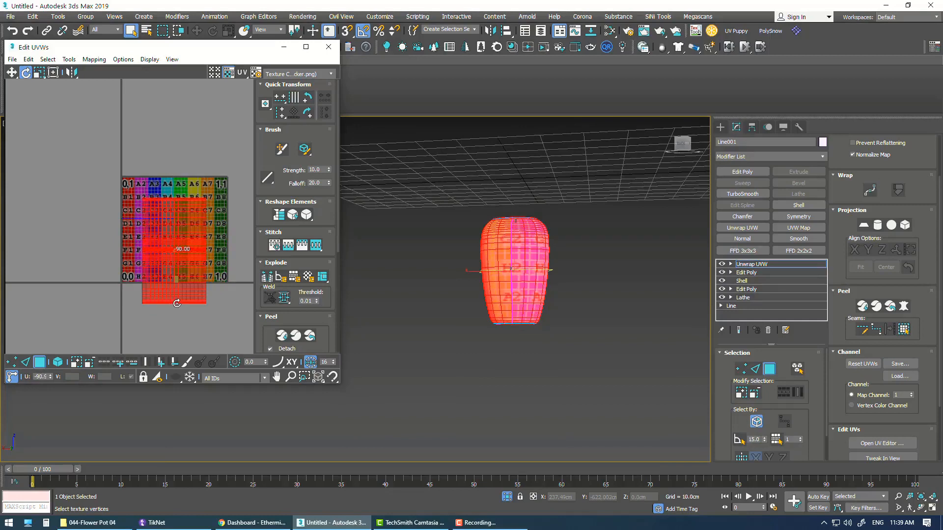
Move the rotated UV layout outside the 0–1 tile, just beyond its 0 edge in U.
{"action": "scroll", "coordinate": [168, 257], "scroll_direction": "up", "scroll_amount": 1}
{"action": "scroll", "coordinate": [174, 254], "scroll_direction": "down", "scroll_amount": 2}
{"action": "scroll", "coordinate": [177, 257], "scroll_direction": "up", "scroll_amount": 1}
{"action": "key", "text": "w"}
{"action": "left_click_drag", "start_coordinate": [191, 257], "coordinate": [101, 223]}
{"action": "scroll", "coordinate": [520, 269], "scroll_direction": "up", "scroll_amount": 5}
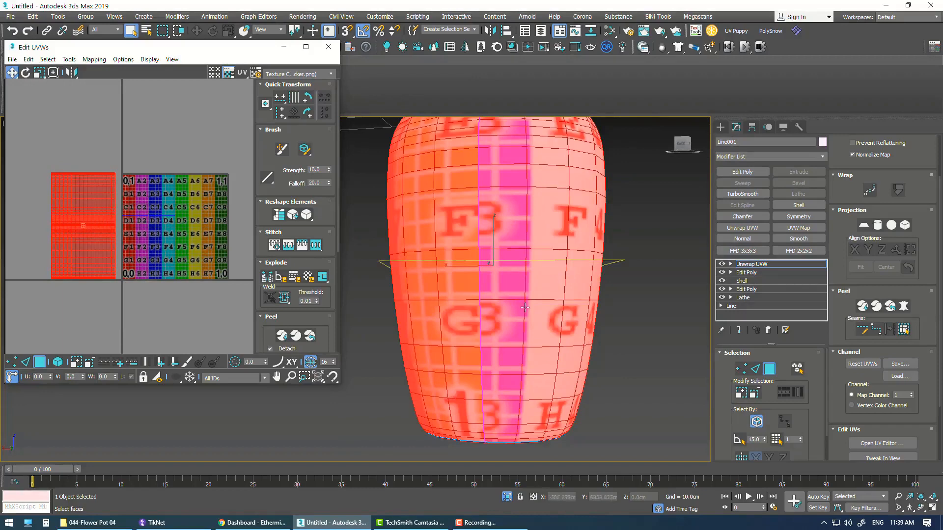
Check the extent of the outer wall by expanding a single polygon selection on it to the peel seams.
{"action": "middle_click_drag", "start_coordinate": [524, 307], "coordinate": [534, 264]}
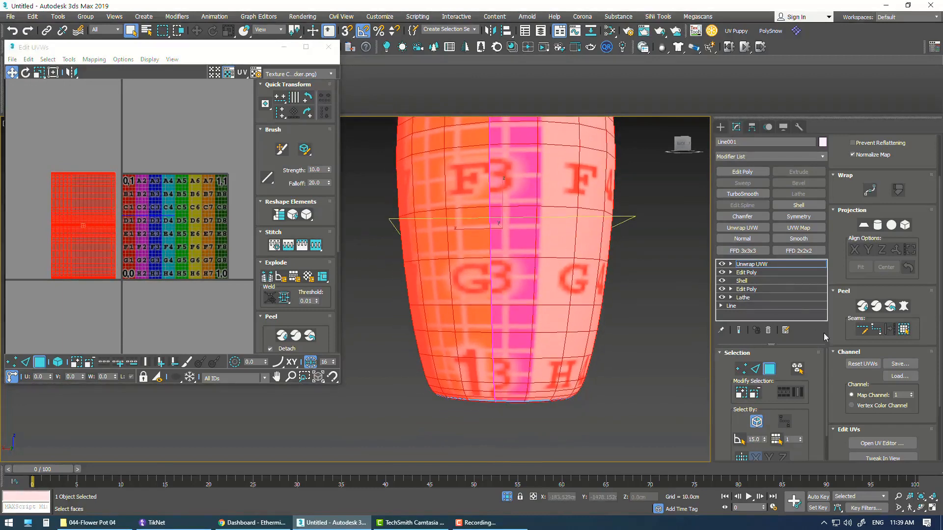
{"action": "left_click", "coordinate": [551, 282]}
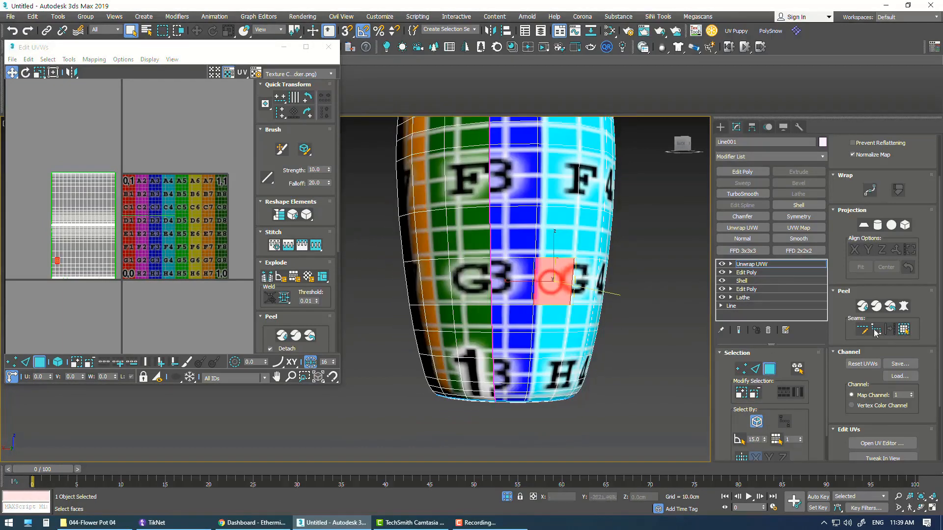
{"action": "left_click", "coordinate": [904, 330]}
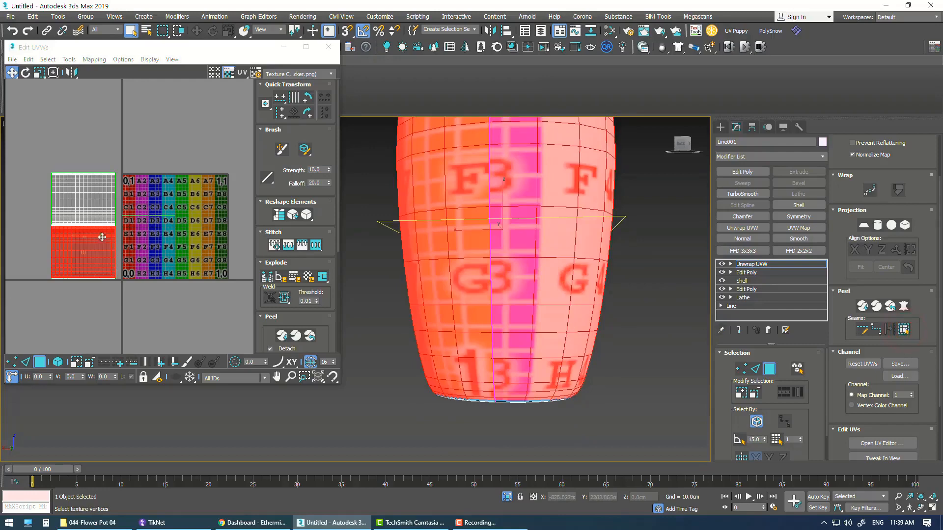
{"action": "scroll", "coordinate": [89, 237], "scroll_direction": "up", "scroll_amount": 10}
{"action": "scroll", "coordinate": [172, 289], "scroll_direction": "up", "scroll_amount": 5}
{"action": "middle_click_drag", "start_coordinate": [545, 366], "coordinate": [540, 321], "text": "alt"}
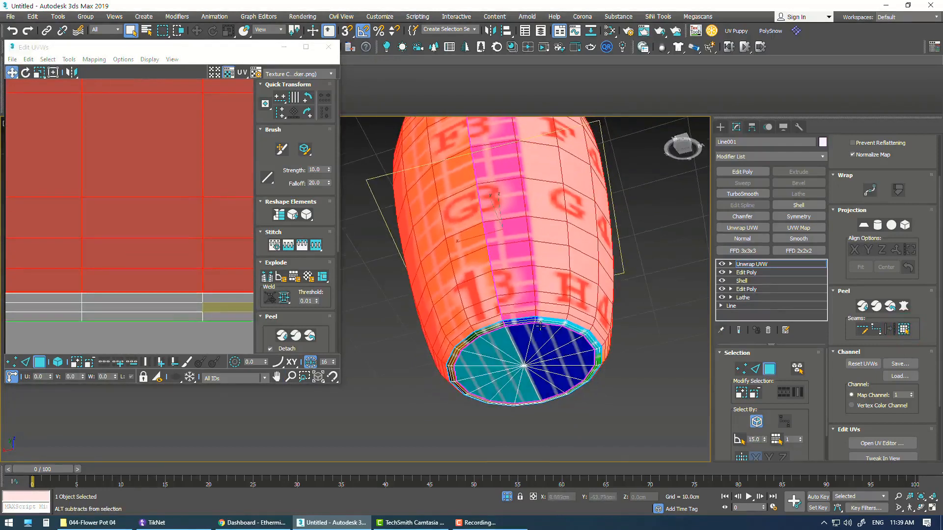
Select a polygon on the pot's underside and expand the selection to the seams around the base.
{"action": "scroll", "coordinate": [541, 322], "scroll_direction": "up", "scroll_amount": 6}
{"action": "left_click", "coordinate": [565, 354]}
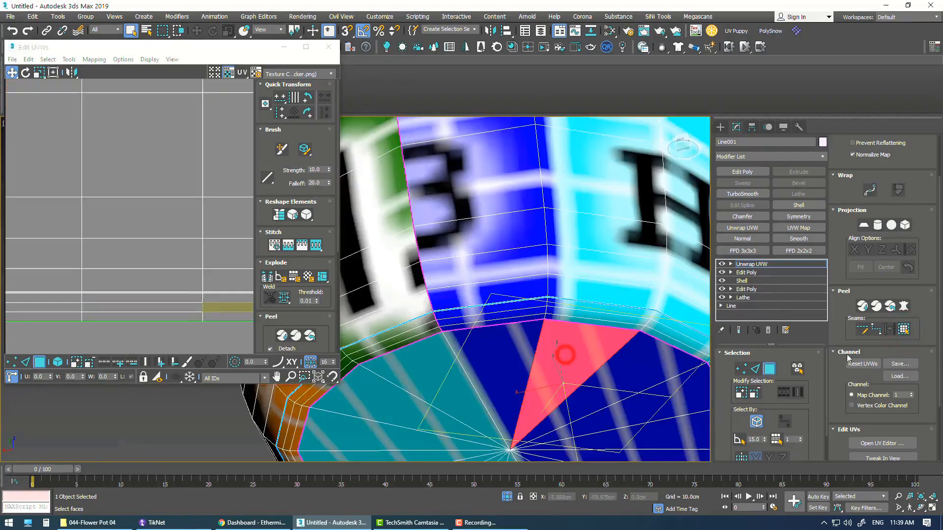
{"action": "left_click", "coordinate": [904, 330]}
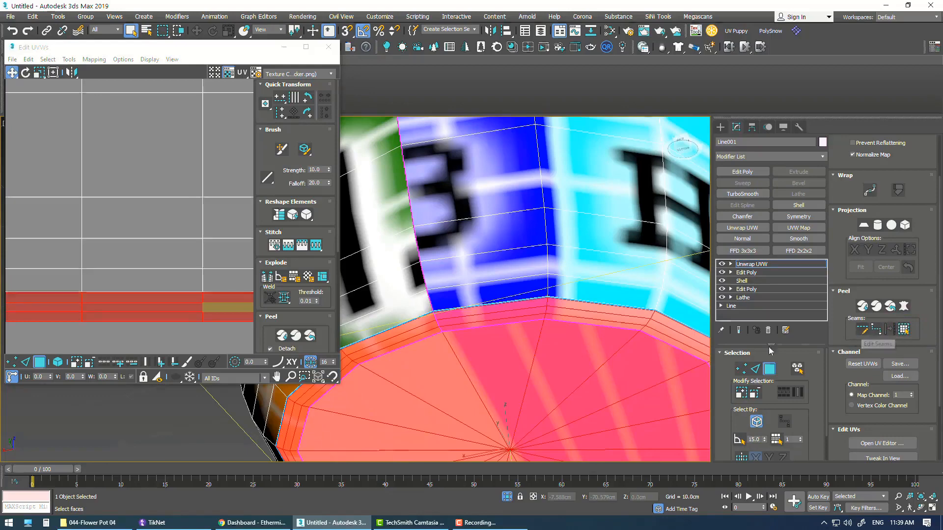
{"action": "left_click", "coordinate": [612, 362]}
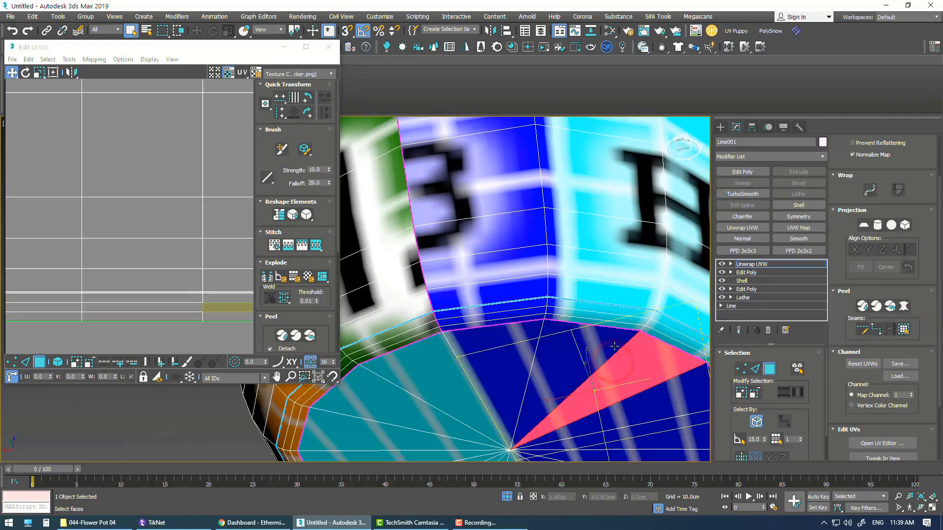
{"action": "left_click", "coordinate": [907, 332]}
Flatten the base with a relaxed Pelt Map, commit it, and move the circular cluster beyond the wall layout, outside the 0–1 tile.
{"action": "left_click", "coordinate": [904, 306]}
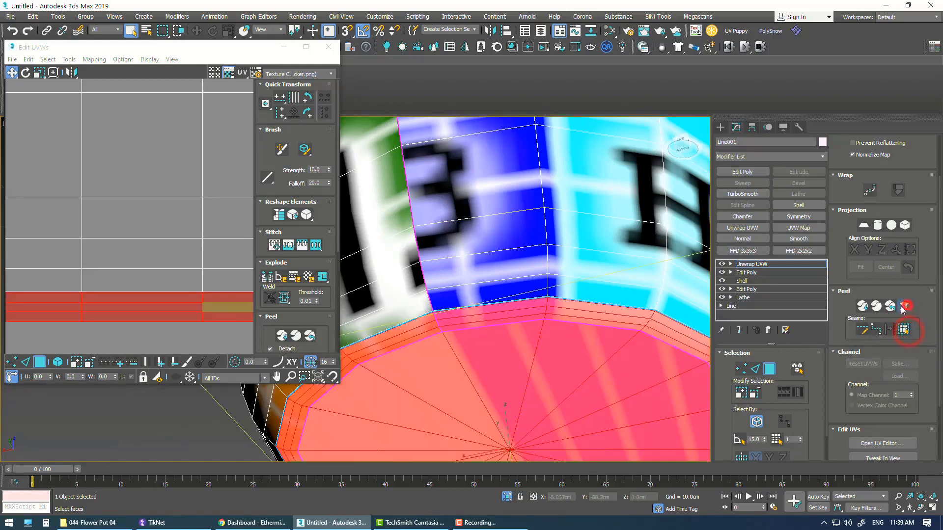
{"action": "left_click", "coordinate": [434, 162]}
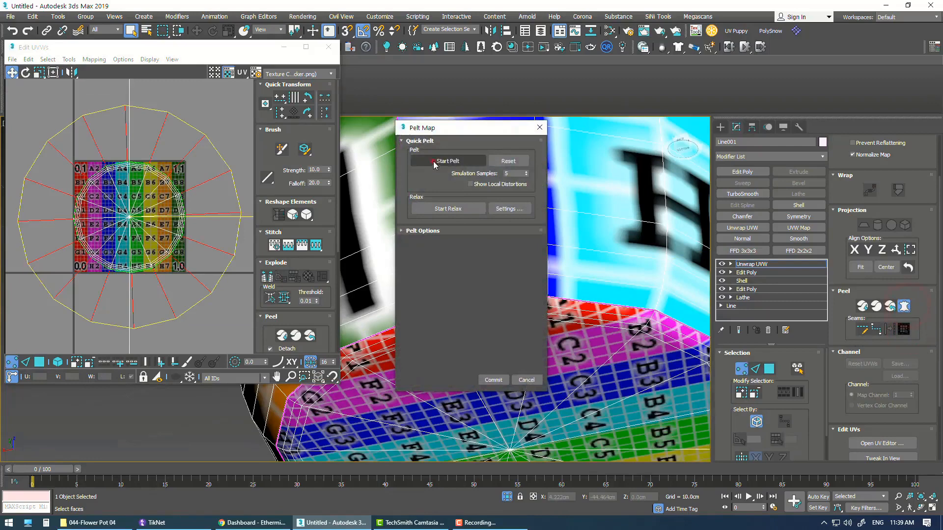
{"action": "left_click", "coordinate": [448, 208]}
{"action": "left_click", "coordinate": [493, 380]}
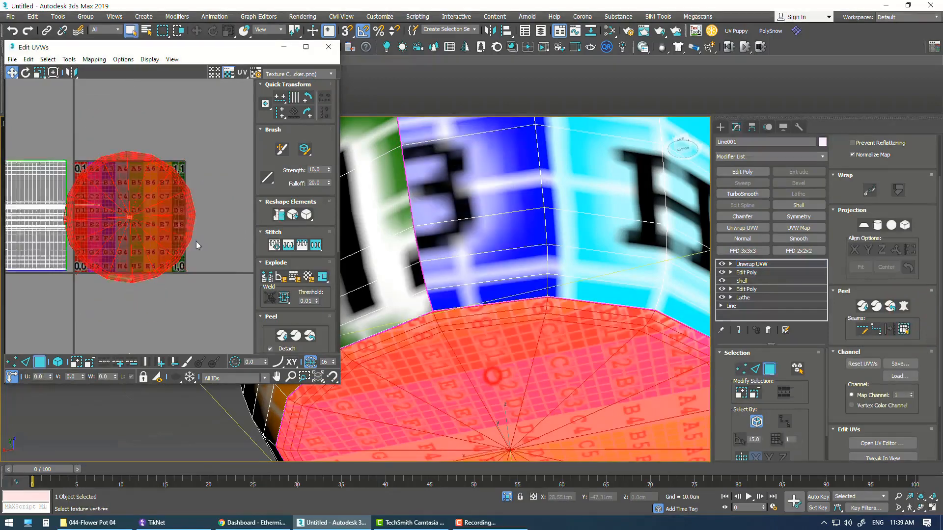
{"action": "scroll", "coordinate": [166, 181], "scroll_direction": "down", "scroll_amount": 3}
{"action": "left_click_drag", "start_coordinate": [176, 189], "coordinate": [58, 193]}
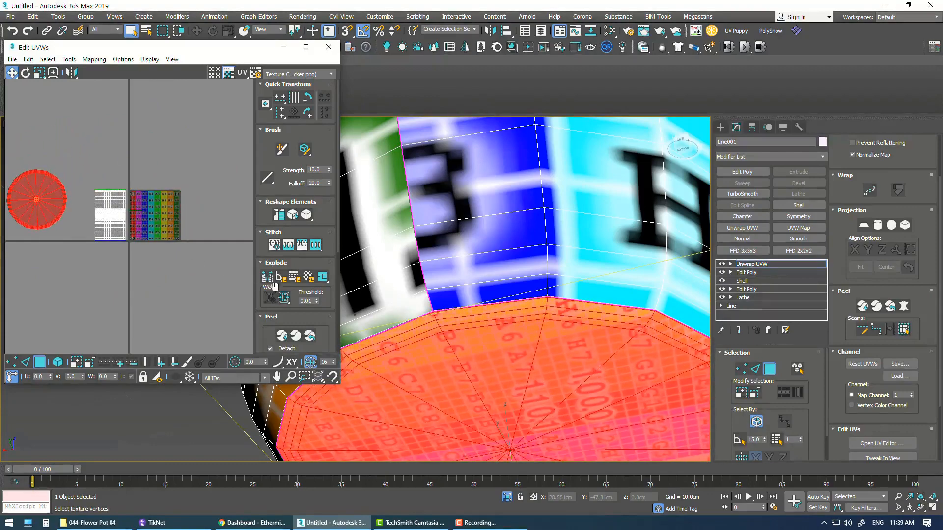
Select a polygon on the pot's inner floor and expand the selection to its surrounding seams.
{"action": "middle_click_drag", "start_coordinate": [558, 255], "coordinate": [546, 359], "text": "alt"}
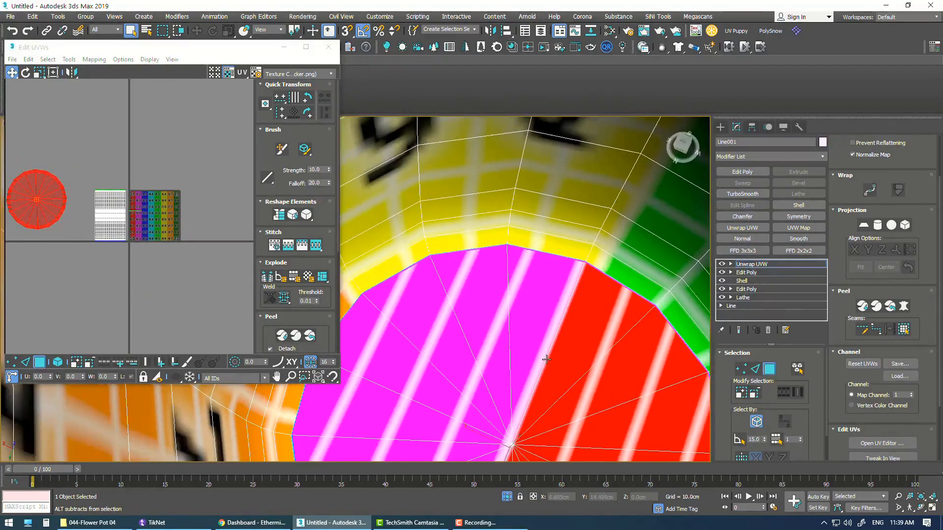
{"action": "left_click", "coordinate": [531, 312]}
{"action": "left_click", "coordinate": [904, 330]}
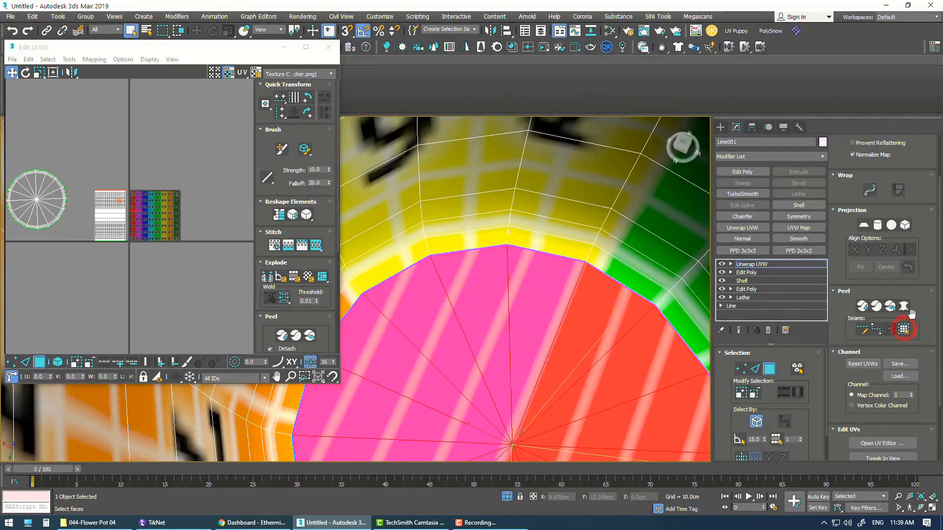
Flatten the inner floor with a relaxed Pelt Map, commit it, and move the circular cluster above the base cluster, outside the 0–1 tile.
{"action": "left_click", "coordinate": [905, 308]}
{"action": "left_click", "coordinate": [440, 159]}
{"action": "left_click", "coordinate": [454, 209]}
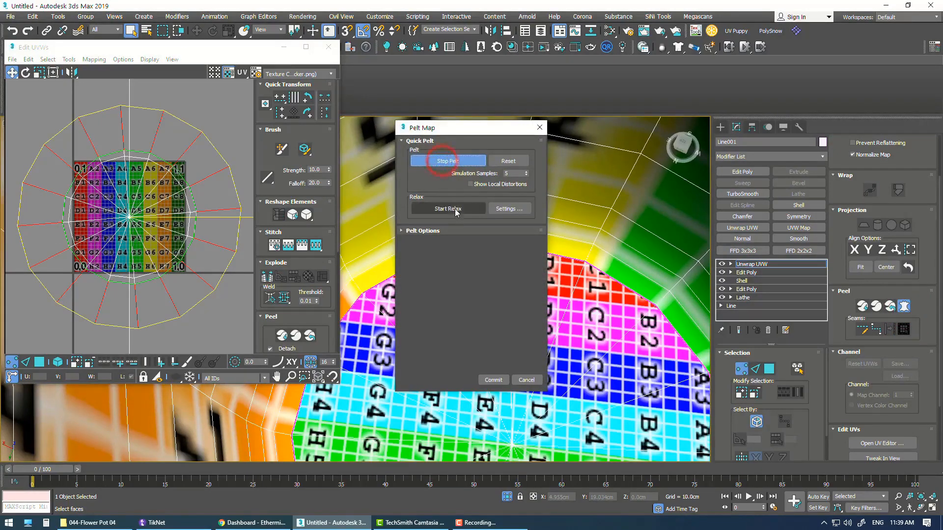
{"action": "left_click", "coordinate": [497, 381]}
{"action": "scroll", "coordinate": [176, 208], "scroll_direction": "down", "scroll_amount": 4}
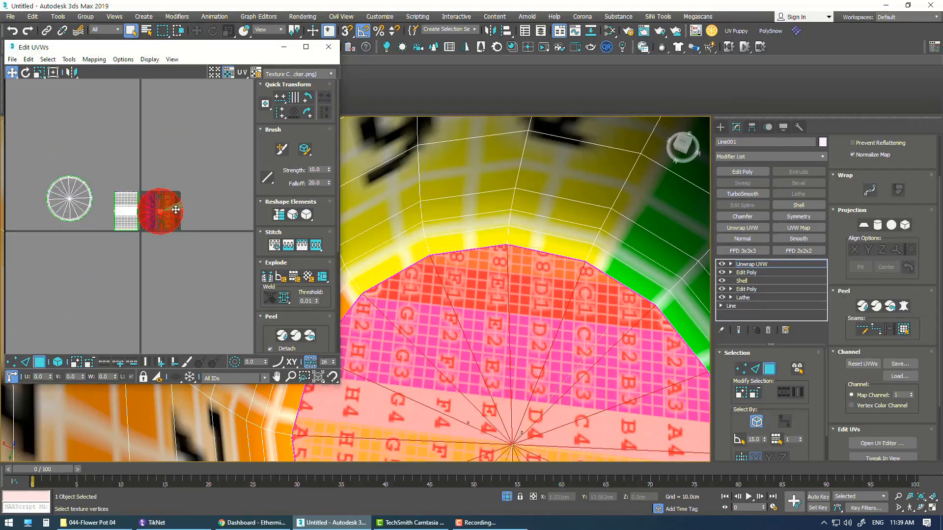
{"action": "left_click_drag", "start_coordinate": [176, 209], "coordinate": [101, 143]}
{"action": "scroll", "coordinate": [549, 315], "scroll_direction": "down", "scroll_amount": 2}
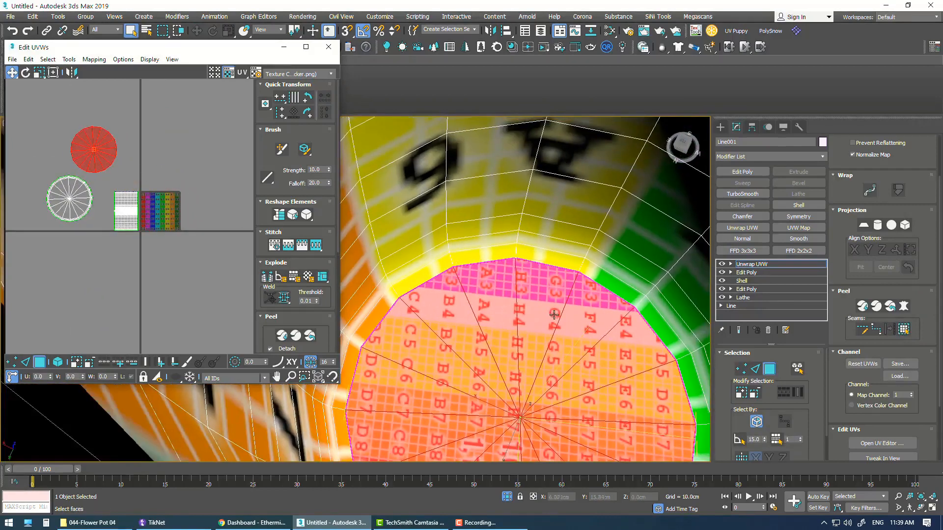
Examine the dense edge rows in the middle of the wall's UV cluster to locate the rim.
{"action": "left_click", "coordinate": [120, 208]}
{"action": "key", "text": "z"}
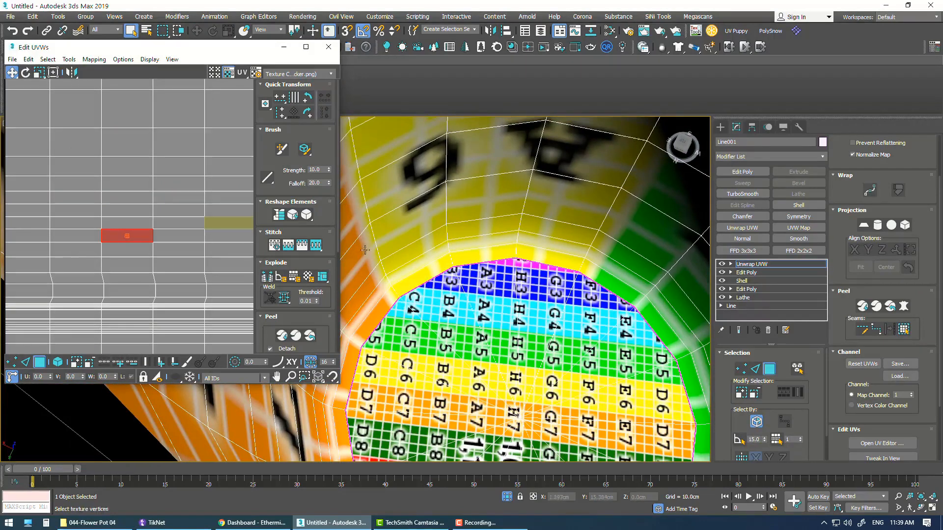
{"action": "scroll", "coordinate": [167, 274], "scroll_direction": "down", "scroll_amount": 5}
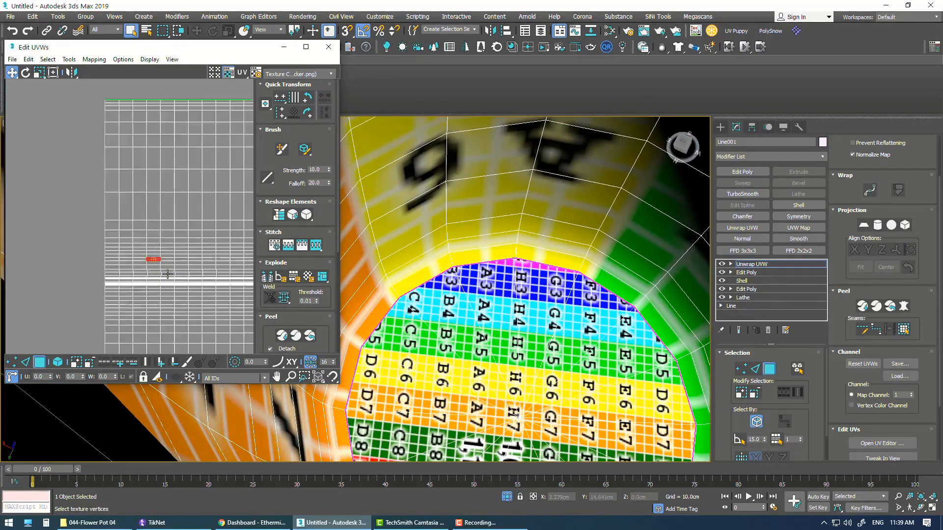
{"action": "scroll", "coordinate": [168, 274], "scroll_direction": "up", "scroll_amount": 4}
{"action": "scroll", "coordinate": [87, 283], "scroll_direction": "up", "scroll_amount": 1}
{"action": "scroll", "coordinate": [87, 283], "scroll_direction": "up", "scroll_amount": 1}
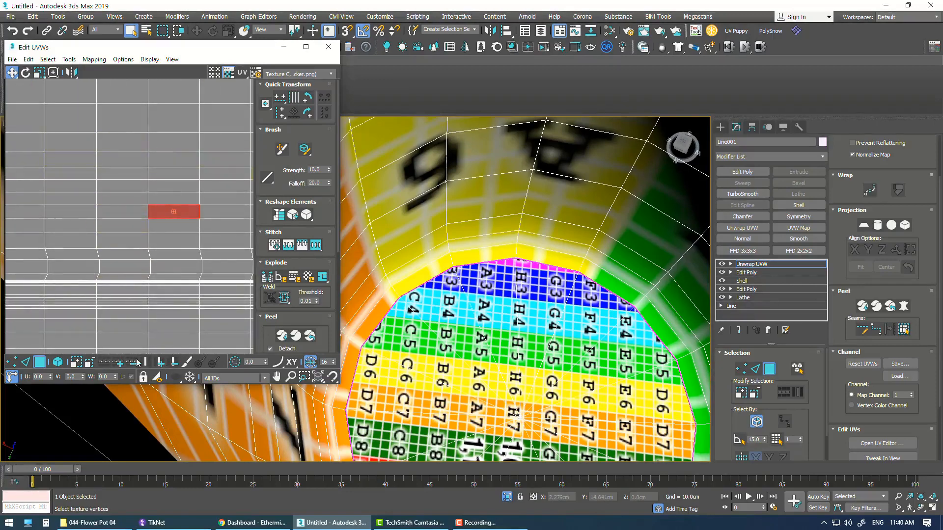
{"action": "scroll", "coordinate": [190, 273], "scroll_direction": "down", "scroll_amount": 5}
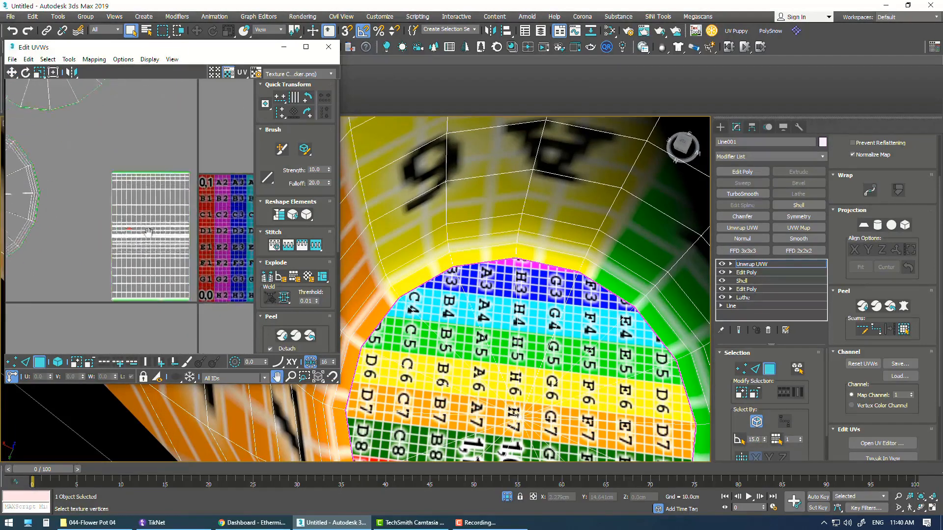
{"action": "scroll", "coordinate": [528, 285], "scroll_direction": "up", "scroll_amount": 10}
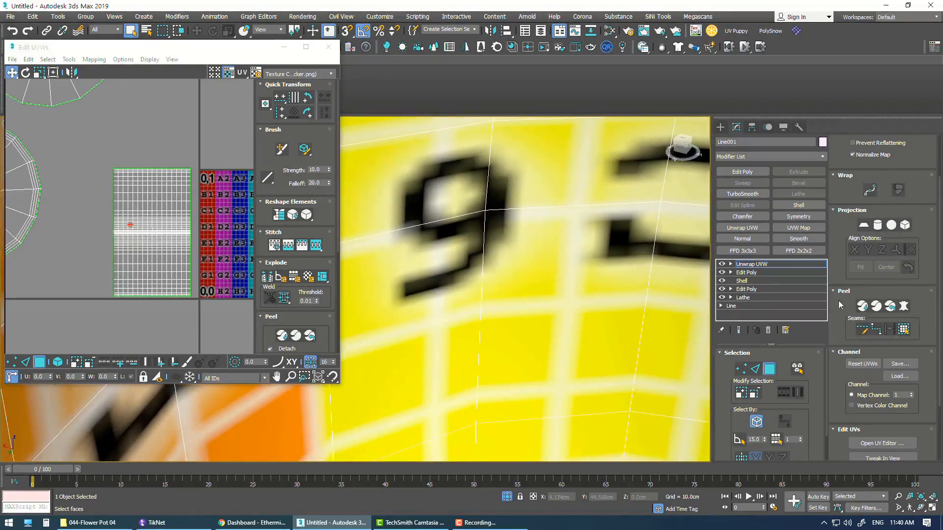
Select the edge loop where the outer wall meets the rim and break the wall's UVs along it.
{"action": "left_click", "coordinate": [756, 368]}
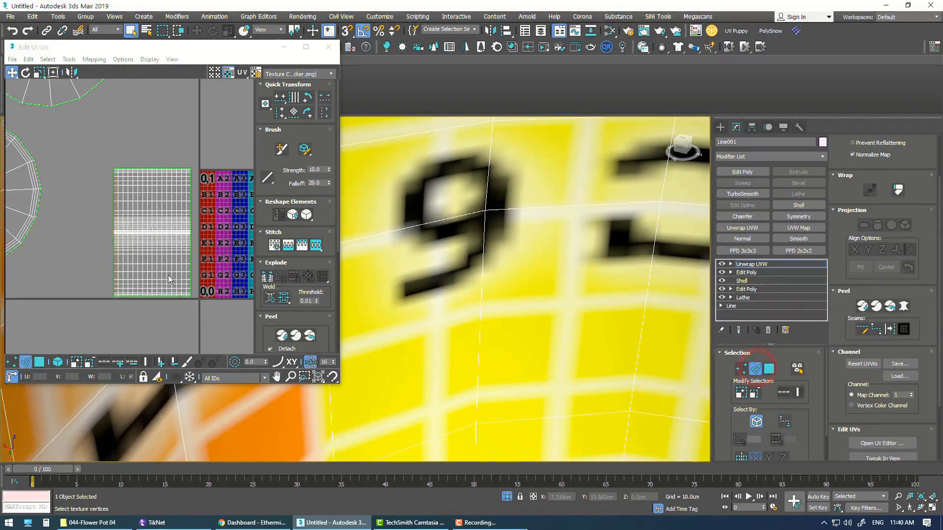
{"action": "left_click", "coordinate": [515, 209]}
{"action": "scroll", "coordinate": [515, 209], "scroll_direction": "down", "scroll_amount": 10}
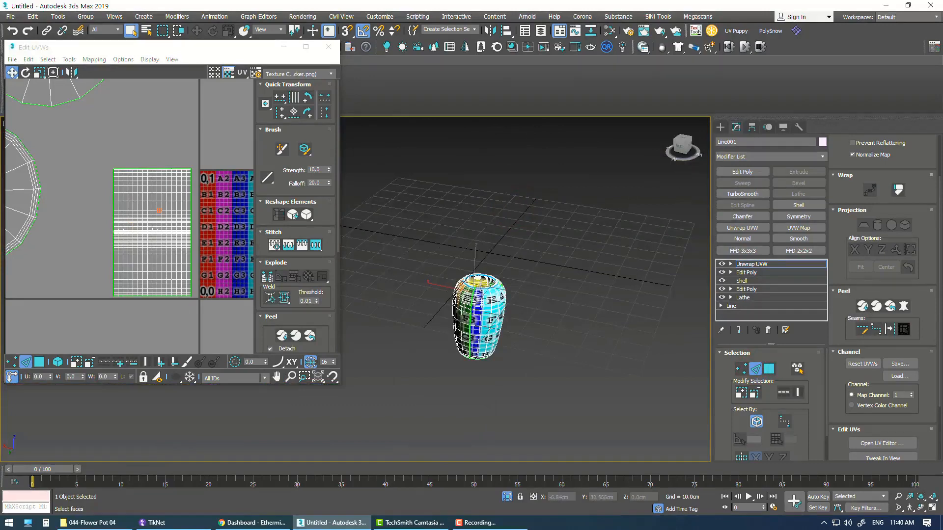
{"action": "scroll", "coordinate": [489, 295], "scroll_direction": "up", "scroll_amount": 6}
{"action": "scroll", "coordinate": [489, 295], "scroll_direction": "up", "scroll_amount": 8}
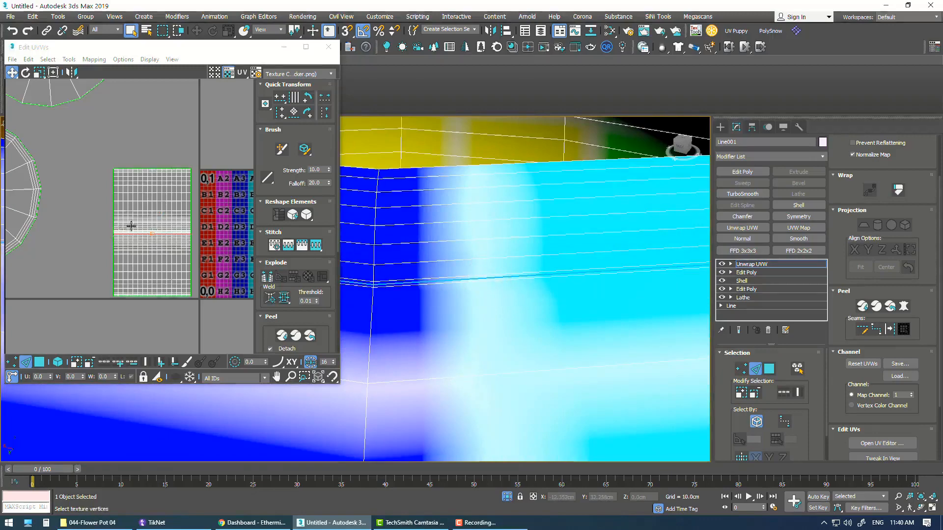
{"action": "scroll", "coordinate": [145, 230], "scroll_direction": "up", "scroll_amount": 4}
{"action": "left_click", "coordinate": [269, 281]}
Select the detached outer-wall cluster at polygon level and move it away, below the rim and inner-wall cluster.
{"action": "scroll", "coordinate": [146, 248], "scroll_direction": "down", "scroll_amount": 3}
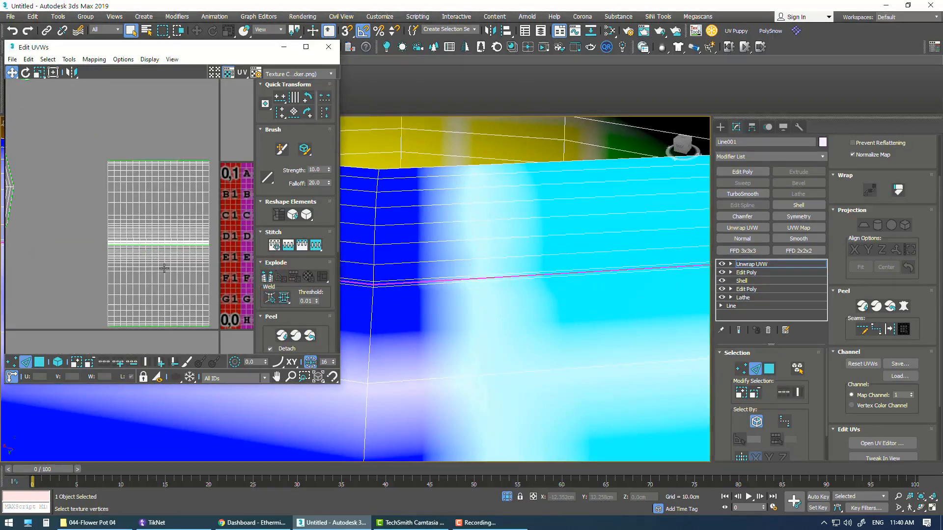
{"action": "scroll", "coordinate": [167, 272], "scroll_direction": "down", "scroll_amount": 3}
{"action": "scroll", "coordinate": [158, 279], "scroll_direction": "up", "scroll_amount": 2}
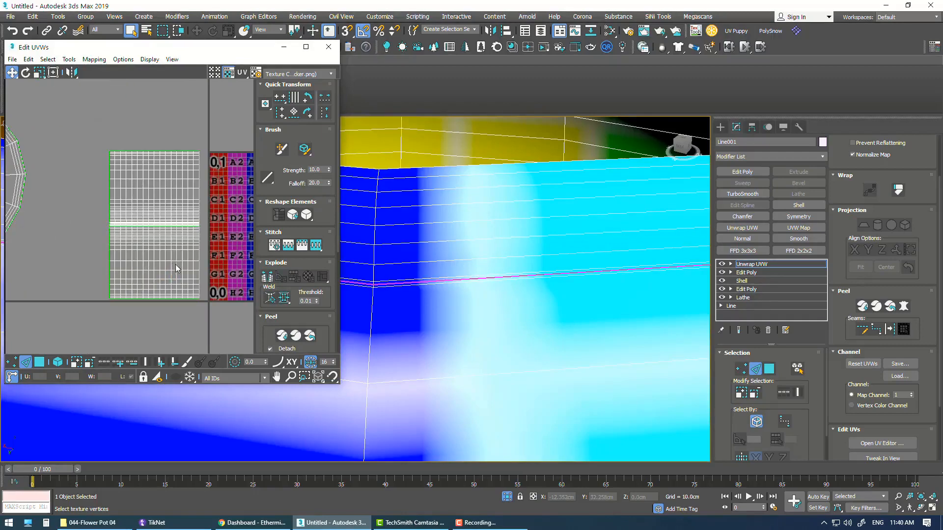
{"action": "left_click", "coordinate": [39, 362]}
{"action": "left_click", "coordinate": [170, 266]}
{"action": "left_click_drag", "start_coordinate": [169, 267], "coordinate": [85, 288]}
{"action": "scroll", "coordinate": [164, 284], "scroll_direction": "down", "scroll_amount": 3}
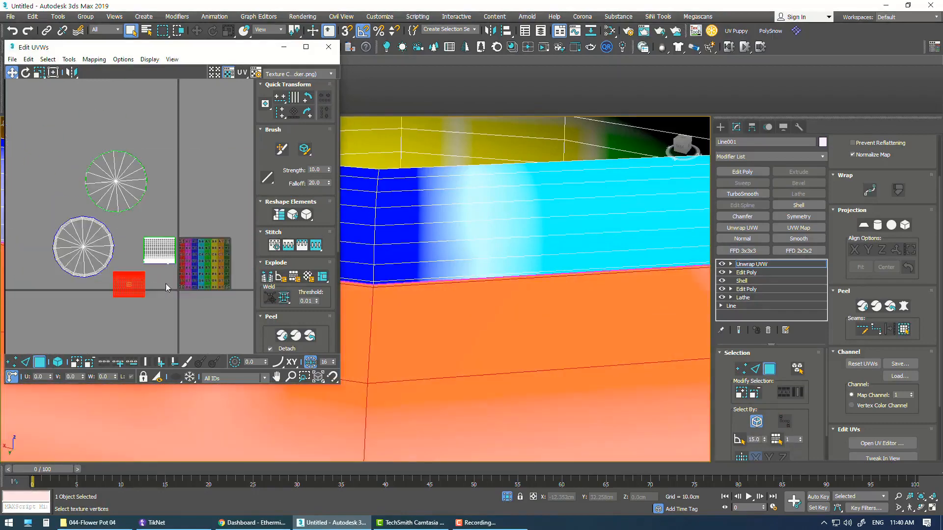
Inspect the separated outer wall on the model and compare its UV cluster with the rim and inner-wall cluster.
{"action": "scroll", "coordinate": [413, 346], "scroll_direction": "down", "scroll_amount": 6}
{"action": "middle_click_drag", "start_coordinate": [473, 365], "coordinate": [477, 177]}
{"action": "scroll", "coordinate": [442, 269], "scroll_direction": "down", "scroll_amount": 5}
{"action": "middle_click_drag", "start_coordinate": [432, 378], "coordinate": [425, 343], "text": "alt"}
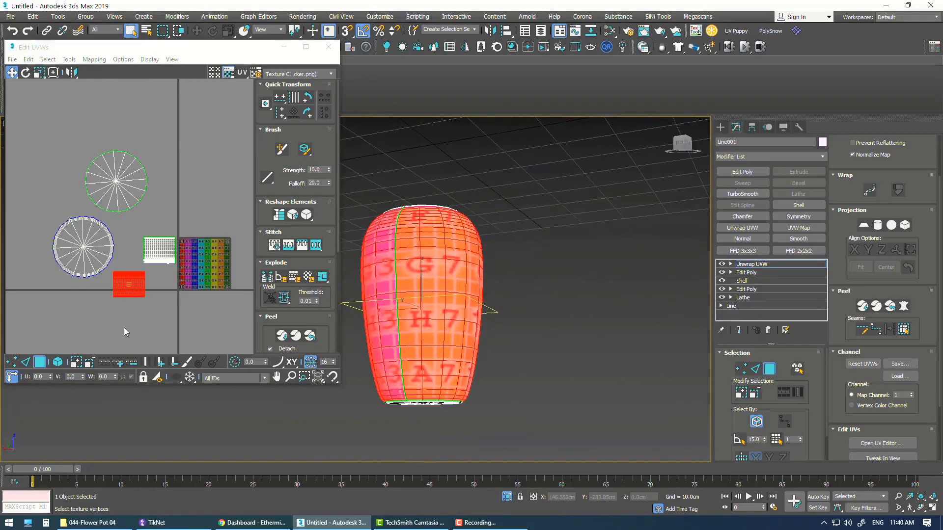
{"action": "scroll", "coordinate": [139, 281], "scroll_direction": "up", "scroll_amount": 6}
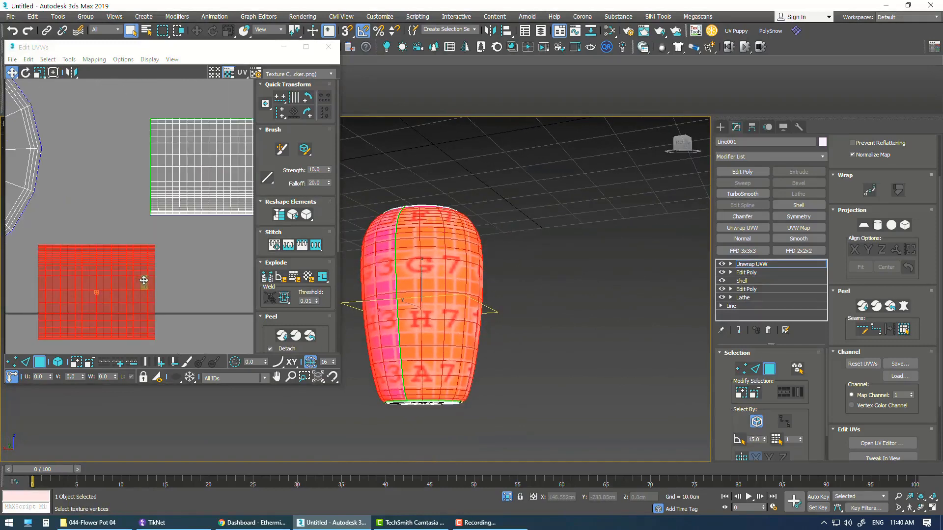
{"action": "scroll", "coordinate": [147, 246], "scroll_direction": "down", "scroll_amount": 6}
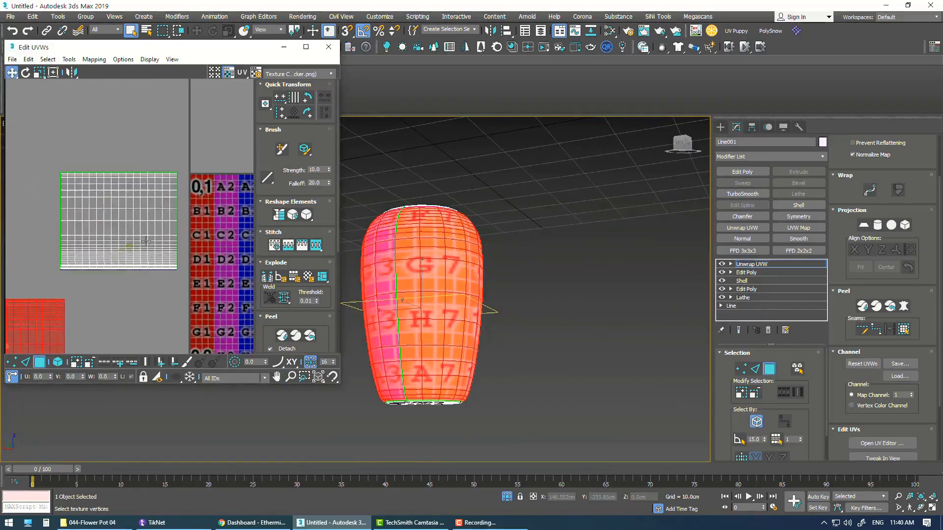
{"action": "scroll", "coordinate": [157, 241], "scroll_direction": "up", "scroll_amount": 4}
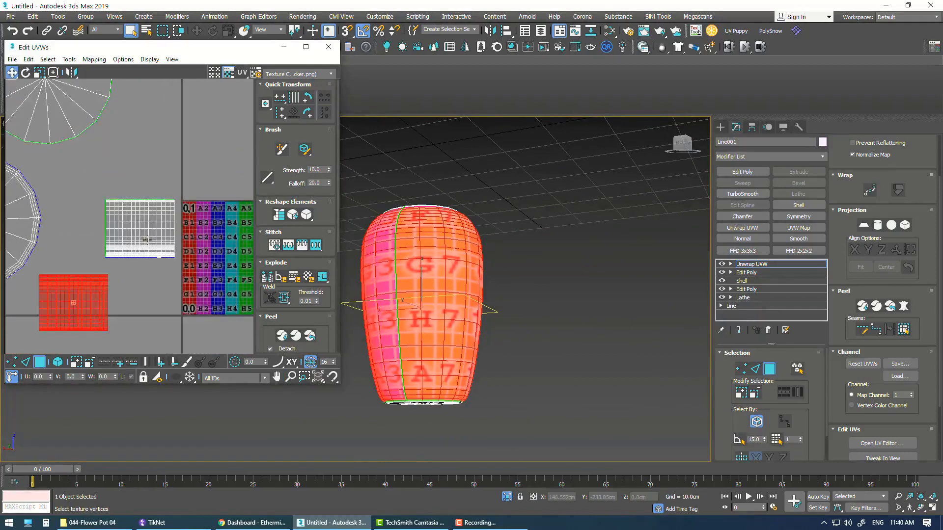
Examine the pot's rim up close and pick individual faces on it to locate its boundary with the inner wall.
{"action": "middle_click_drag", "start_coordinate": [432, 202], "coordinate": [417, 238], "text": "alt"}
{"action": "scroll", "coordinate": [424, 245], "scroll_direction": "up", "scroll_amount": 8}
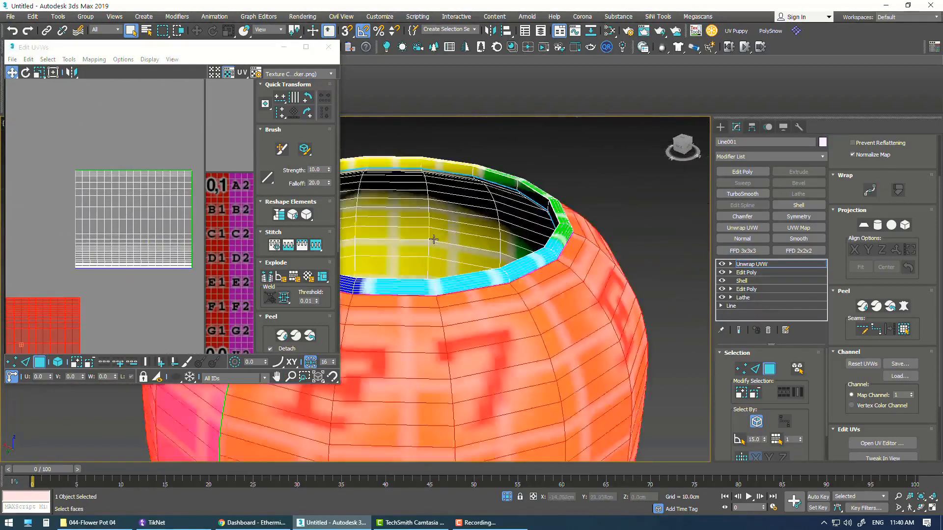
{"action": "left_click", "coordinate": [466, 320]}
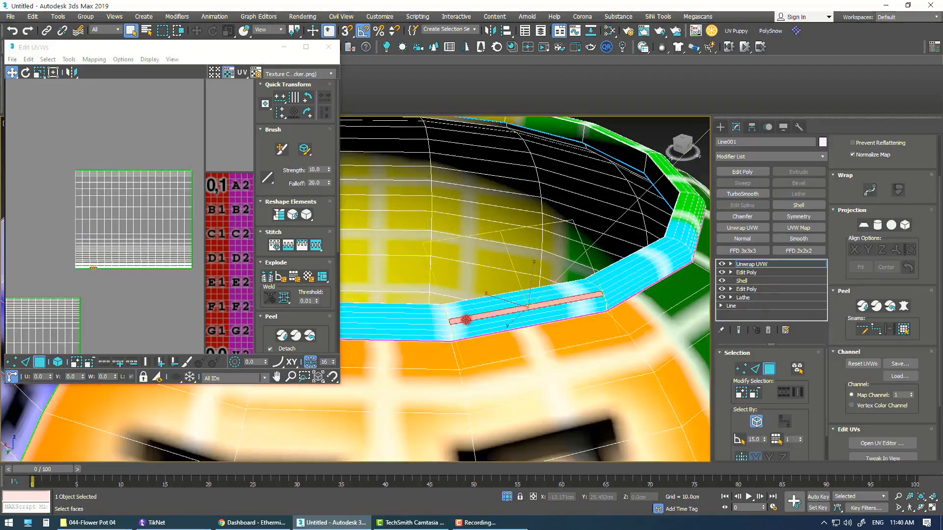
{"action": "middle_click_drag", "start_coordinate": [477, 309], "coordinate": [567, 302], "text": "alt"}
{"action": "scroll", "coordinate": [486, 302], "scroll_direction": "up", "scroll_amount": 5}
{"action": "middle_click_drag", "start_coordinate": [543, 334], "coordinate": [521, 376], "text": "alt"}
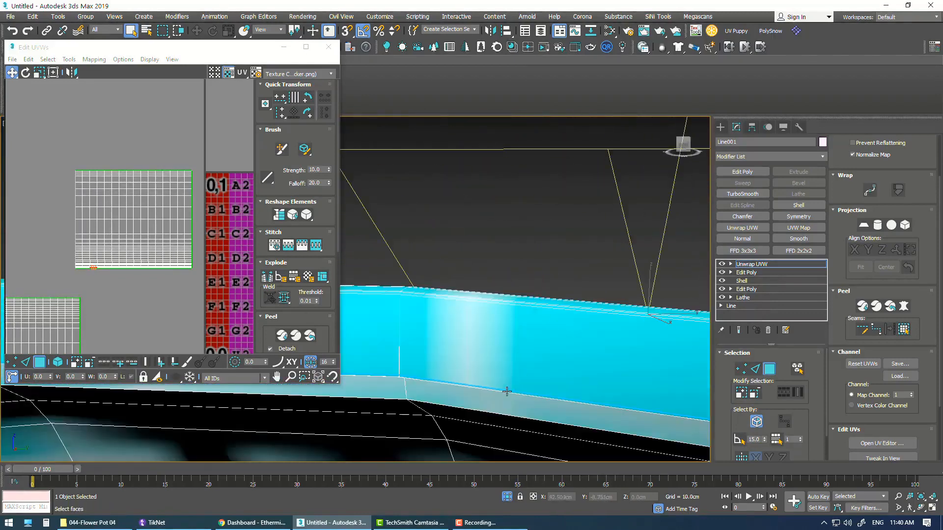
{"action": "scroll", "coordinate": [507, 390], "scroll_direction": "up", "scroll_amount": 4}
{"action": "left_click", "coordinate": [507, 388]}
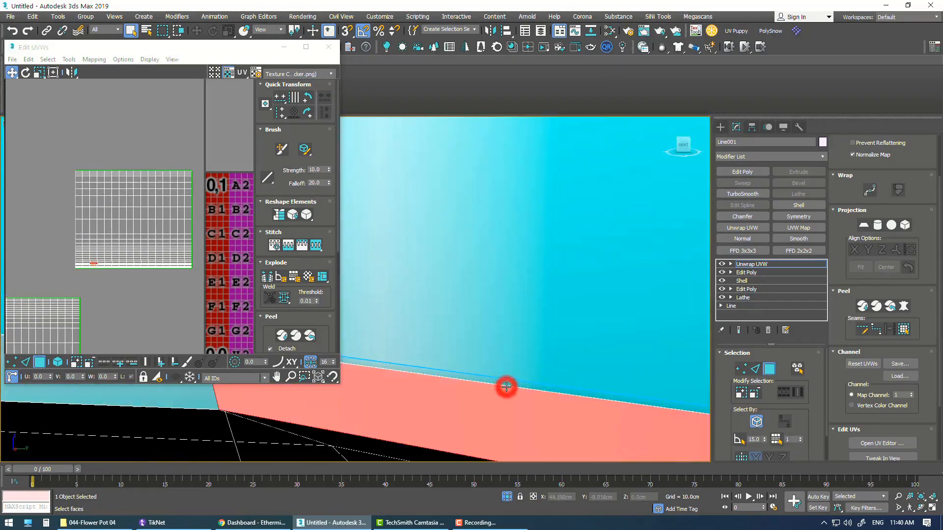
Select the edge loop where the rim meets the inner wall and break the UVs along it.
{"action": "left_click", "coordinate": [756, 368]}
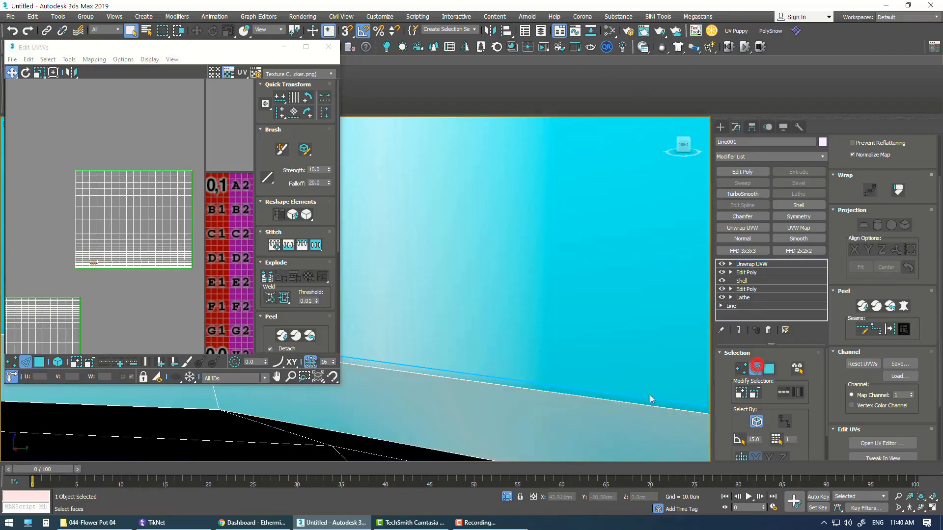
{"action": "left_click", "coordinate": [557, 393]}
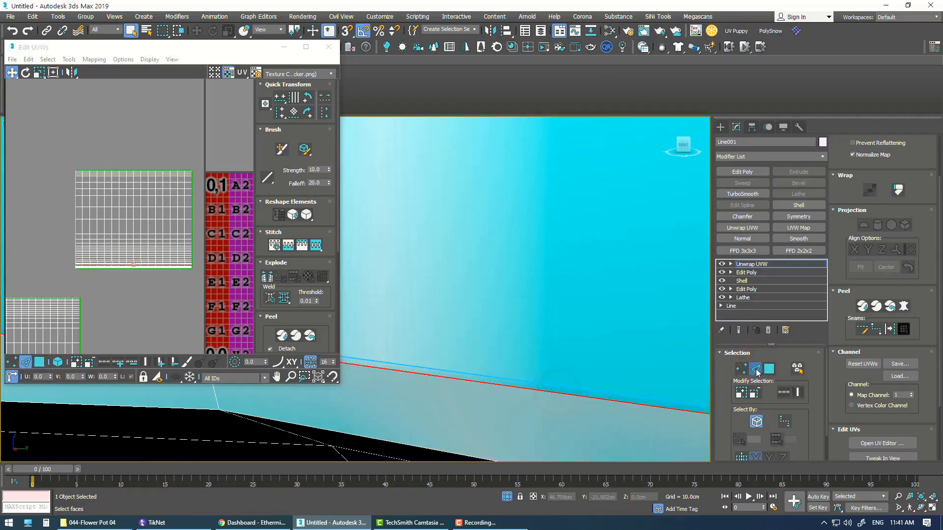
{"action": "scroll", "coordinate": [472, 375], "scroll_direction": "down", "scroll_amount": 4}
{"action": "middle_click_drag", "start_coordinate": [483, 376], "coordinate": [481, 395], "text": "alt"}
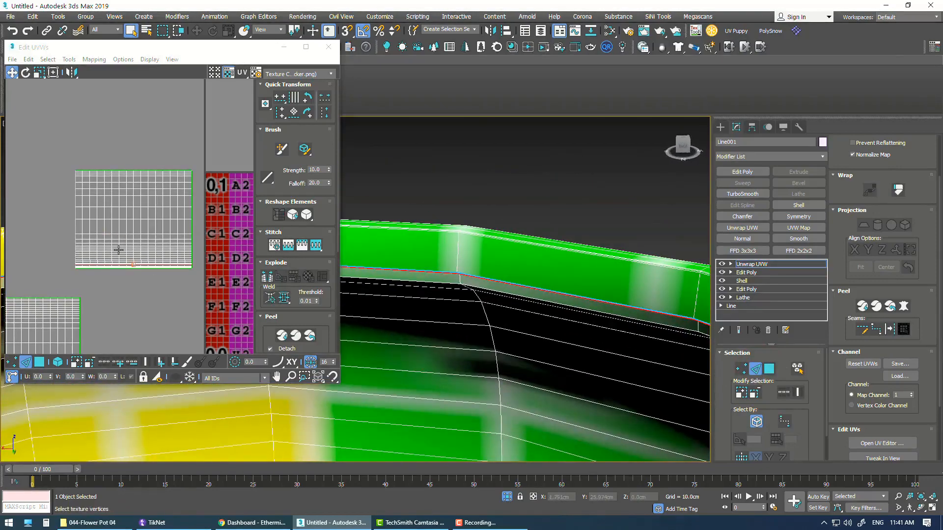
{"action": "scroll", "coordinate": [119, 265], "scroll_direction": "up", "scroll_amount": 10}
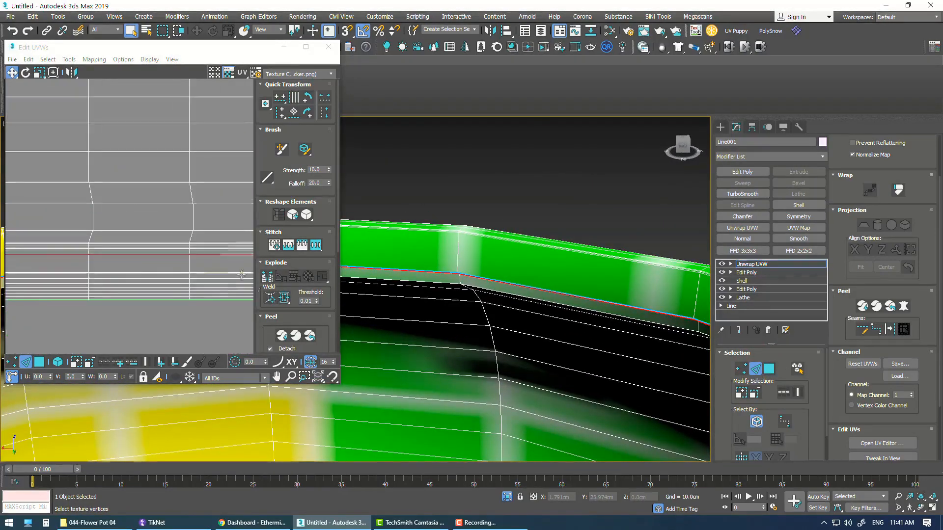
{"action": "left_click", "coordinate": [269, 279]}
{"action": "scroll", "coordinate": [127, 265], "scroll_direction": "down", "scroll_amount": 10}
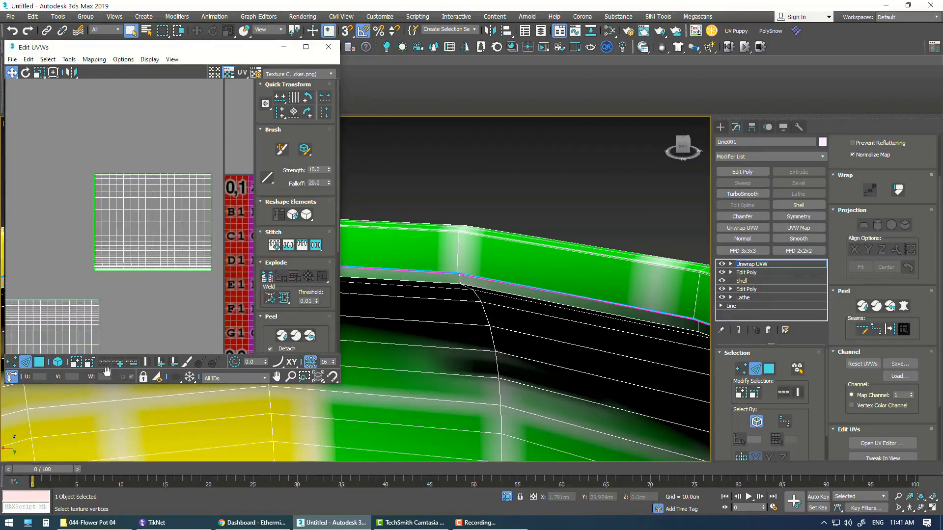
Select the detached rim strip at polygon level and move it between the inner-wall and outer-wall clusters.
{"action": "left_click", "coordinate": [40, 362]}
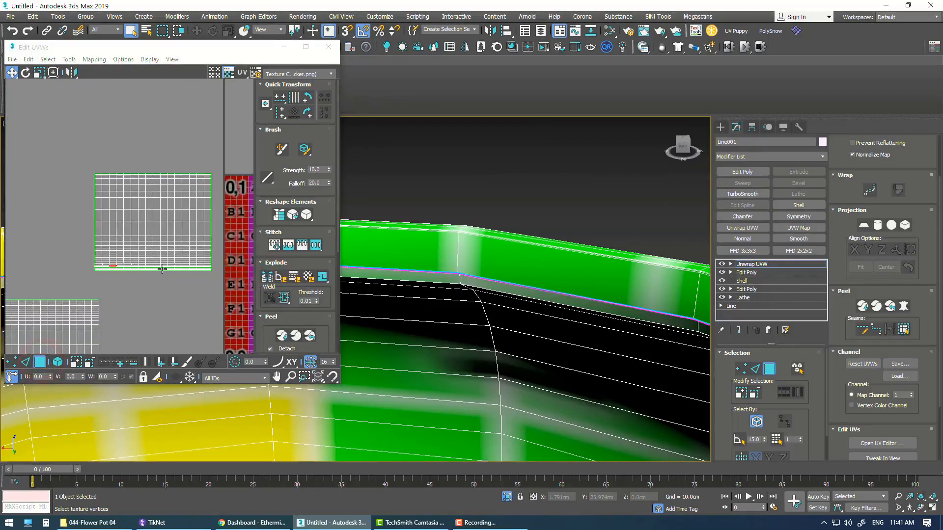
{"action": "left_click", "coordinate": [165, 271]}
{"action": "left_click_drag", "start_coordinate": [172, 270], "coordinate": [79, 281]}
Inspect the separated rim on the model and review the layout of all the UV clusters.
{"action": "middle_click_drag", "start_coordinate": [532, 315], "coordinate": [497, 340], "text": "alt"}
{"action": "scroll", "coordinate": [545, 364], "scroll_direction": "down", "scroll_amount": 10}
{"action": "scroll", "coordinate": [497, 341], "scroll_direction": "up", "scroll_amount": 8}
{"action": "scroll", "coordinate": [498, 349], "scroll_direction": "up", "scroll_amount": 4}
{"action": "scroll", "coordinate": [498, 358], "scroll_direction": "down", "scroll_amount": 4}
{"action": "middle_click_drag", "start_coordinate": [513, 374], "coordinate": [493, 367], "text": "alt"}
{"action": "scroll", "coordinate": [572, 361], "scroll_direction": "up", "scroll_amount": 3}
{"action": "scroll", "coordinate": [562, 356], "scroll_direction": "down", "scroll_amount": 3}
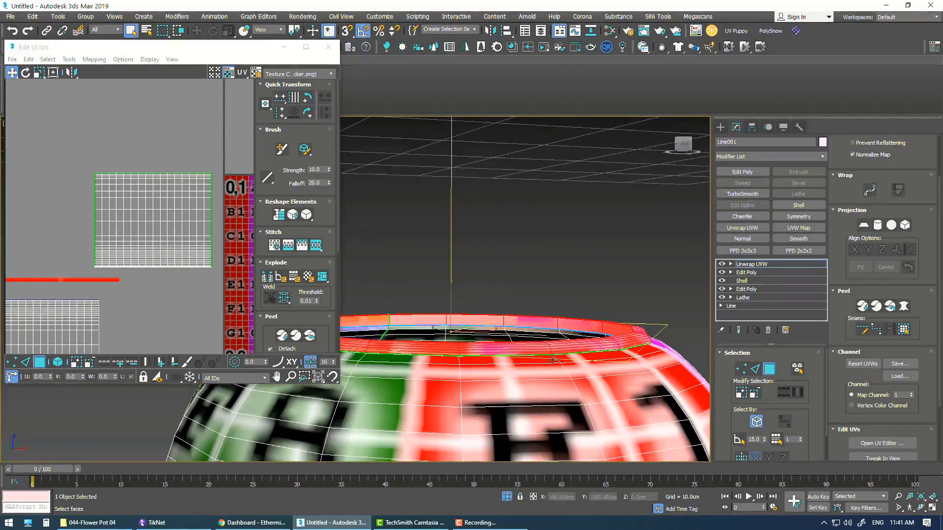
{"action": "scroll", "coordinate": [141, 222], "scroll_direction": "down", "scroll_amount": 3}
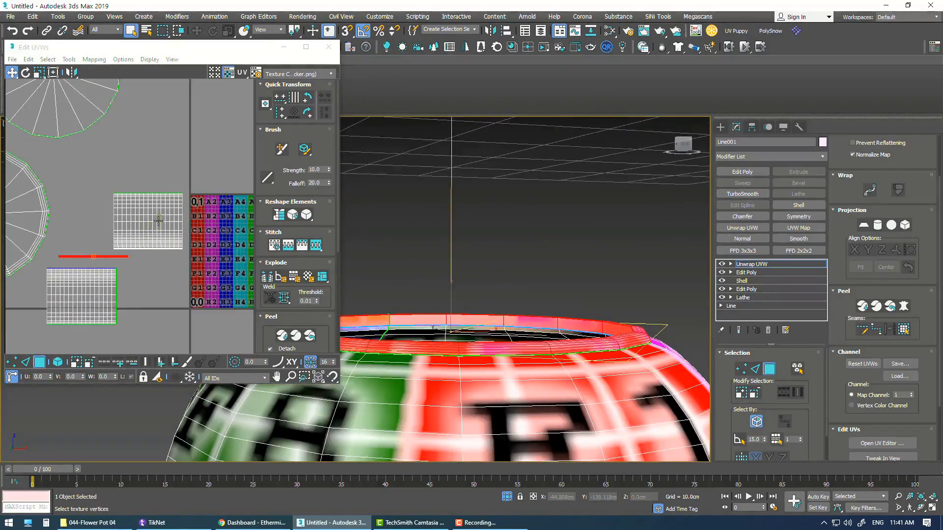
Select the inner-wall UV cluster and rotate it half a turn so the checker lettering reads upright inside the pot.
{"action": "double_click", "coordinate": [158, 219]}
{"action": "middle_click_drag", "start_coordinate": [511, 330], "coordinate": [528, 150], "text": "alt"}
{"action": "middle_click_drag", "start_coordinate": [518, 347], "coordinate": [516, 339], "text": "alt"}
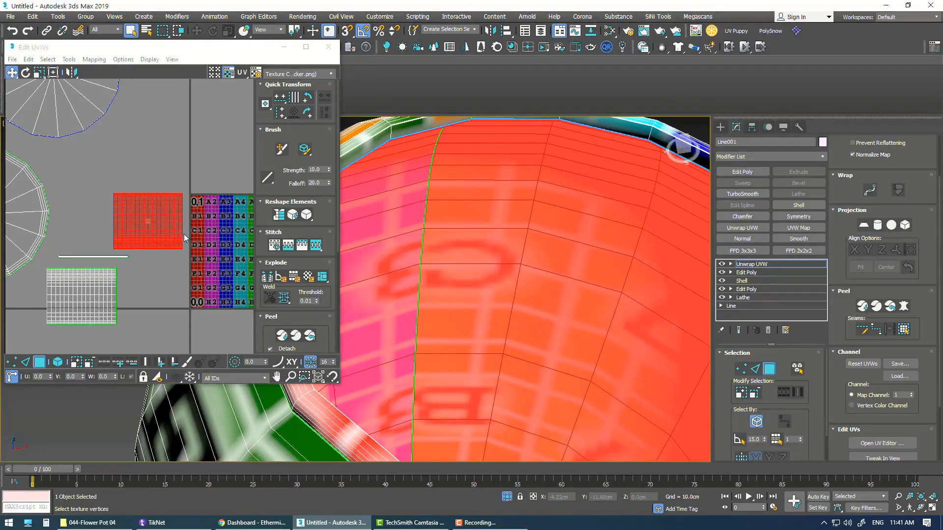
{"action": "left_click", "coordinate": [160, 211]}
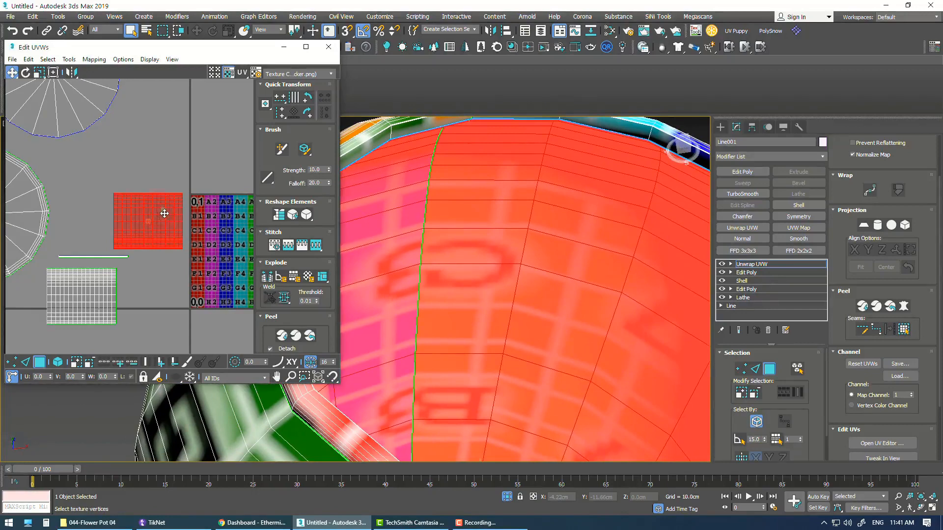
{"action": "key", "text": "e"}
{"action": "left_click_drag", "start_coordinate": [163, 214], "coordinate": [90, 267]}
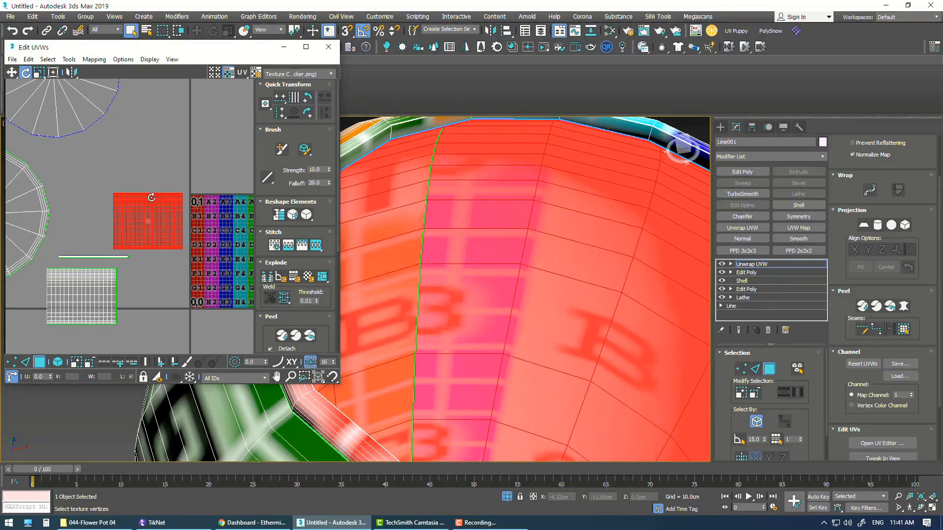
Pack all UV clusters with the Non-Convex method, 0.005 padding, Normalize Clusters and Rescale Clusters enabled, and Rotate Clusters disabled.
{"action": "scroll", "coordinate": [151, 197], "scroll_direction": "down", "scroll_amount": 4}
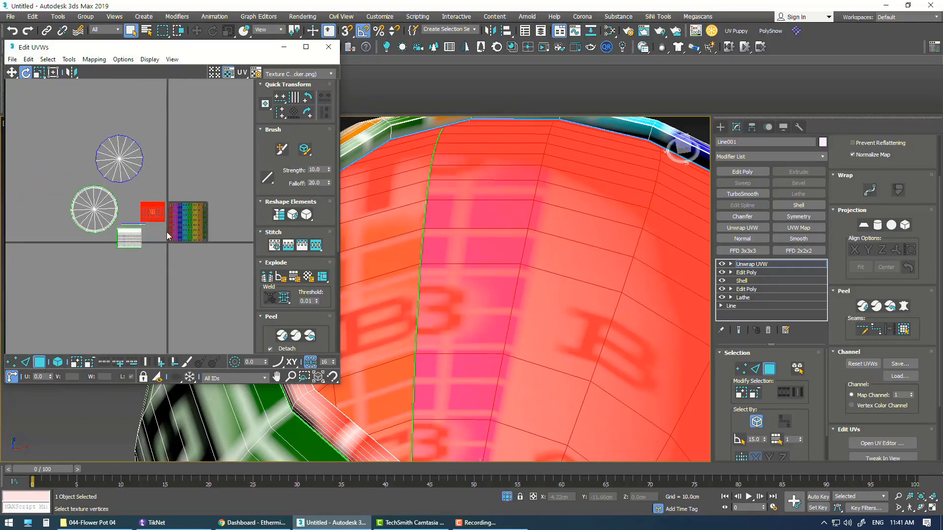
{"action": "key", "text": "ctrl+a"}
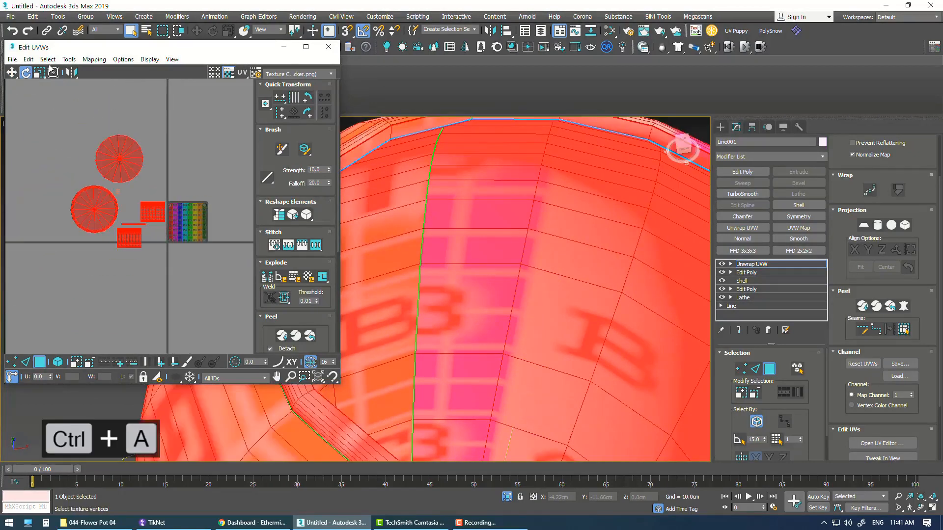
{"action": "left_click", "coordinate": [69, 59]}
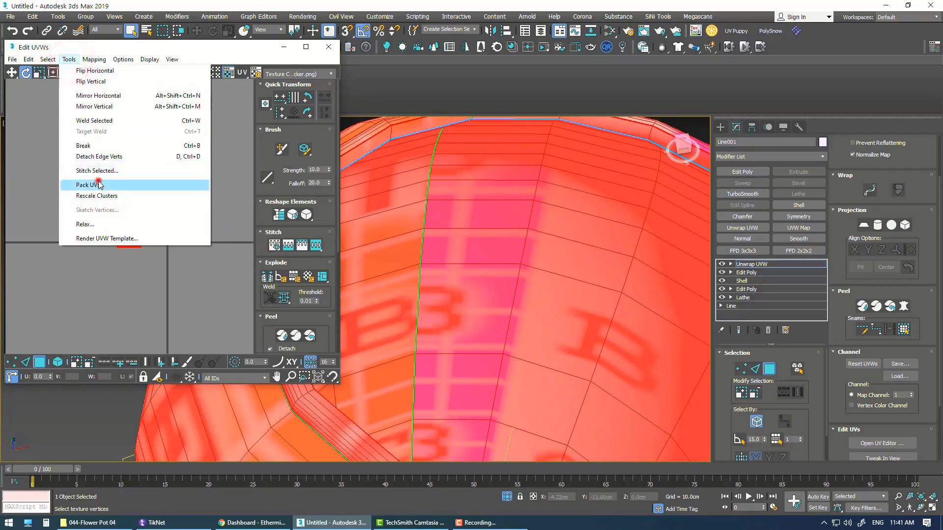
{"action": "left_click", "coordinate": [74, 185]}
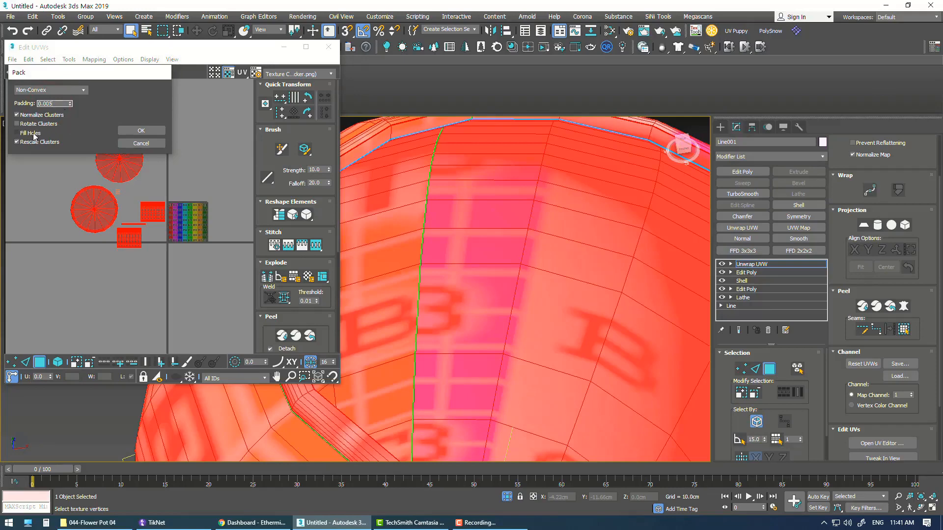
{"action": "left_click", "coordinate": [140, 131]}
{"action": "scroll", "coordinate": [191, 225], "scroll_direction": "up", "scroll_amount": 6}
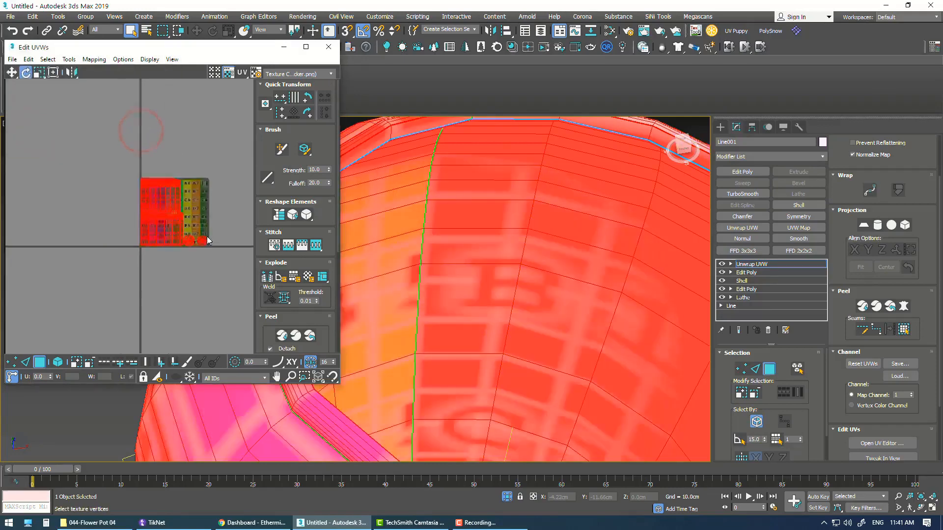
{"action": "scroll", "coordinate": [191, 226], "scroll_direction": "up", "scroll_amount": 3}
{"action": "scroll", "coordinate": [125, 187], "scroll_direction": "up", "scroll_amount": 2}
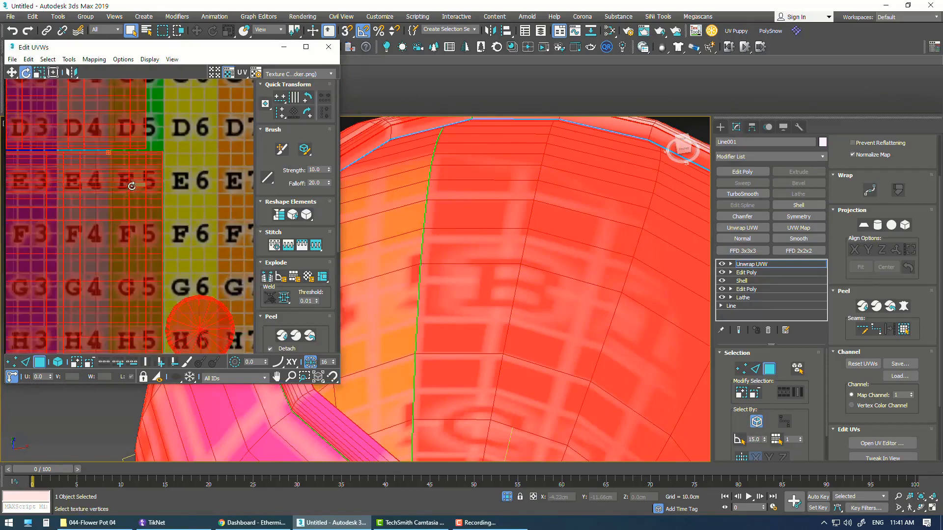
{"action": "scroll", "coordinate": [141, 186], "scroll_direction": "down", "scroll_amount": 3}
{"action": "middle_click_drag", "start_coordinate": [143, 143], "coordinate": [150, 183]}
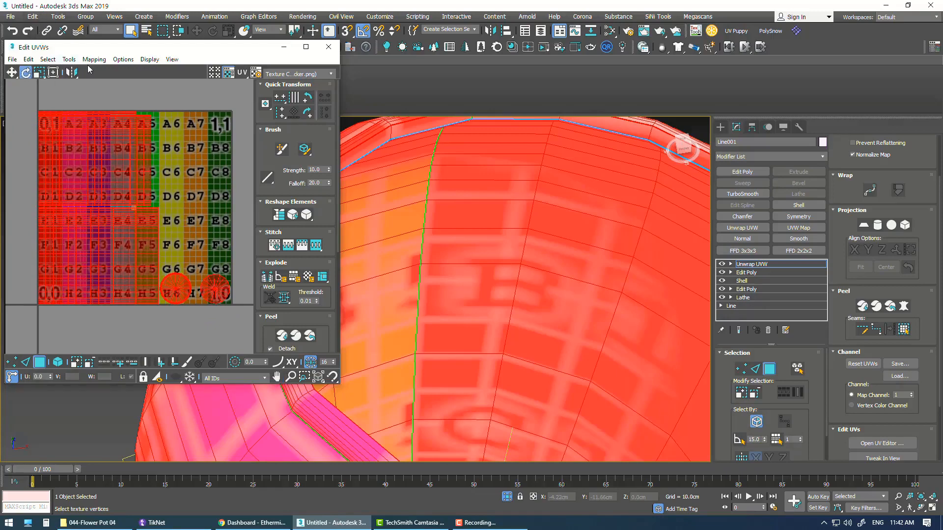
Switch the preview texture to the Checker Pattern and inspect the squares on the outside of the pot.
{"action": "left_click", "coordinate": [294, 74]}
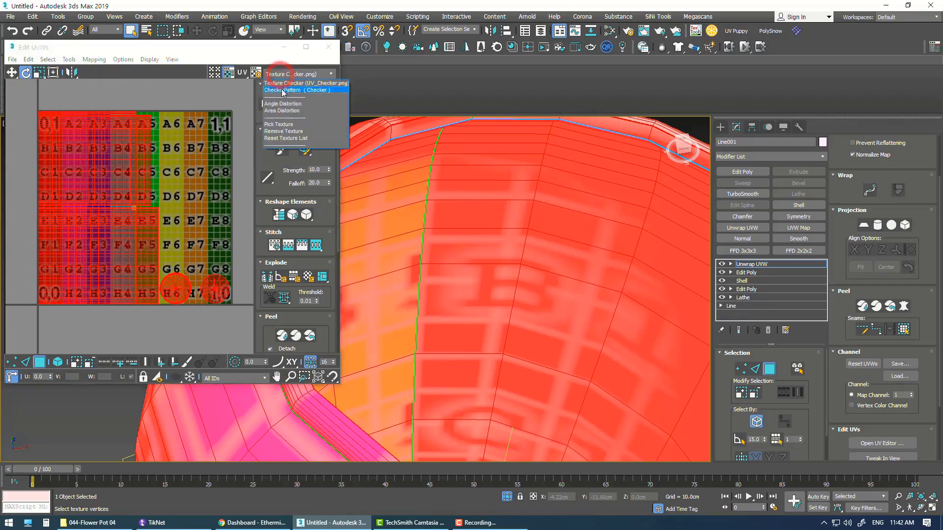
{"action": "left_click", "coordinate": [282, 84]}
{"action": "scroll", "coordinate": [511, 263], "scroll_direction": "down", "scroll_amount": 5}
{"action": "scroll", "coordinate": [511, 263], "scroll_direction": "down", "scroll_amount": 7}
{"action": "middle_click_drag", "start_coordinate": [521, 305], "coordinate": [561, 285], "text": "alt"}
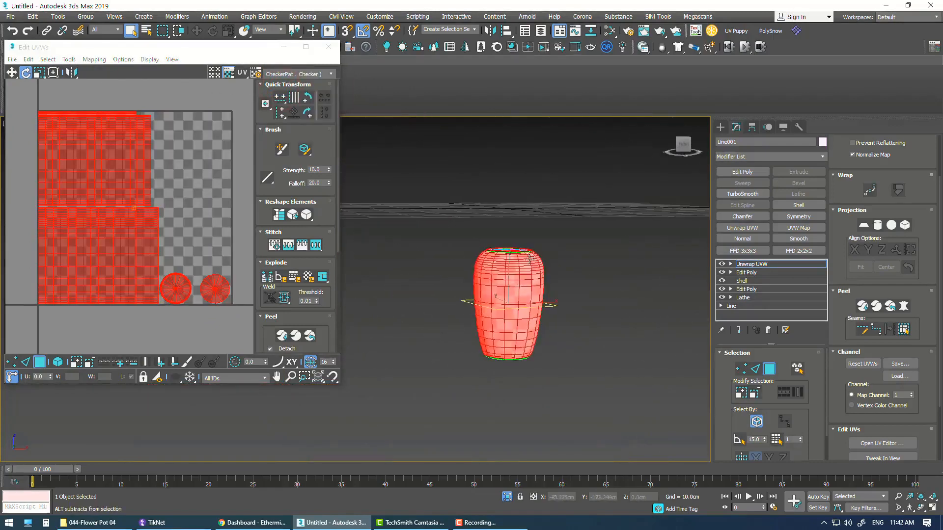
{"action": "scroll", "coordinate": [561, 285], "scroll_direction": "up", "scroll_amount": 4}
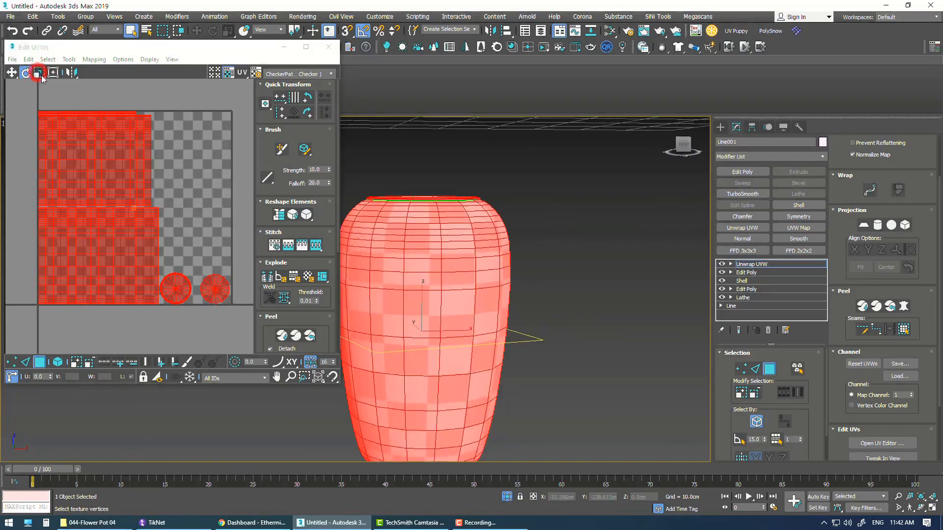
Select the outer-wall and rim clusters together, scale them down vertically to even out the checker squares, and check the outer wall.
{"action": "left_click", "coordinate": [130, 246]}
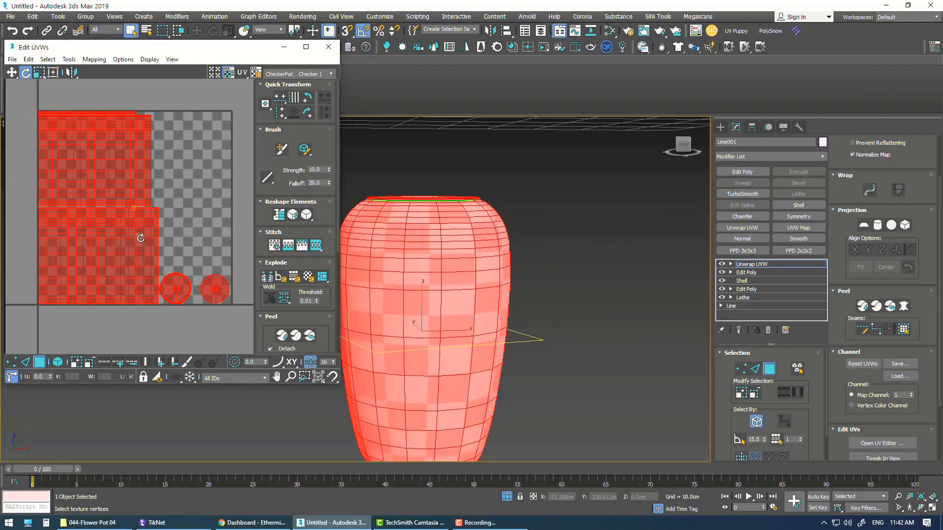
{"action": "left_click", "coordinate": [37, 74]}
{"action": "left_click", "coordinate": [193, 223]}
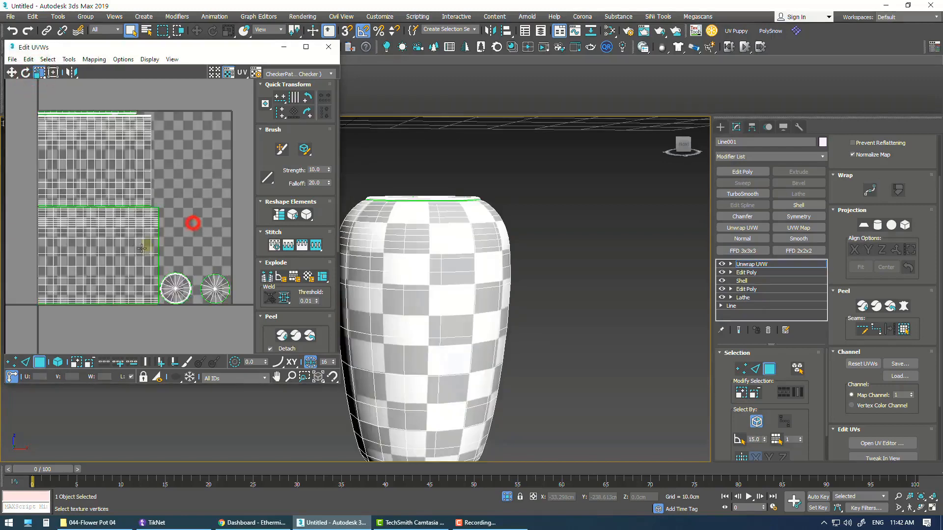
{"action": "left_click", "coordinate": [132, 240]}
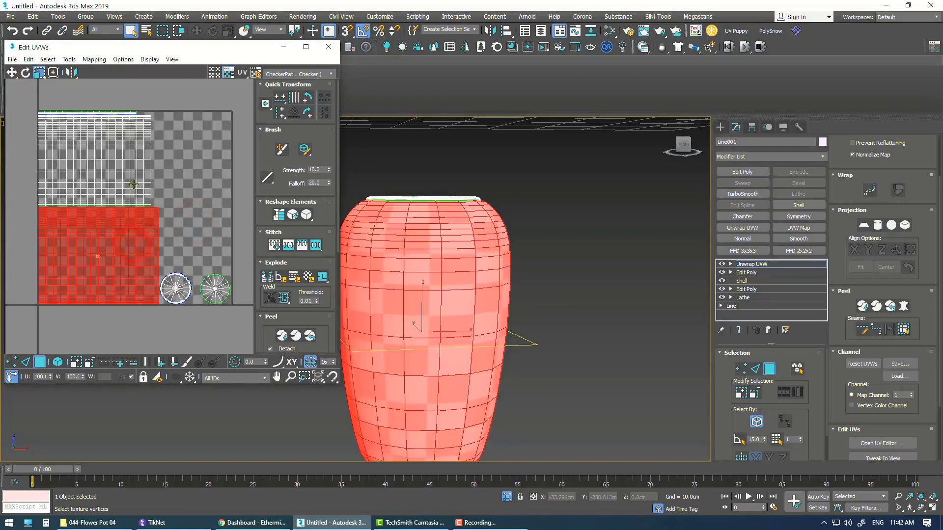
{"action": "scroll", "coordinate": [122, 164], "scroll_direction": "up", "scroll_amount": 5}
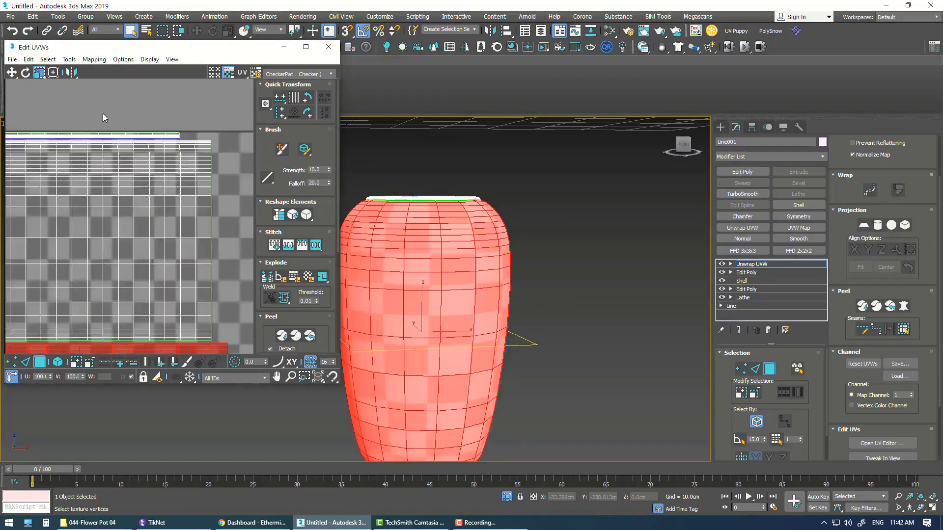
{"action": "left_click", "coordinate": [132, 134]}
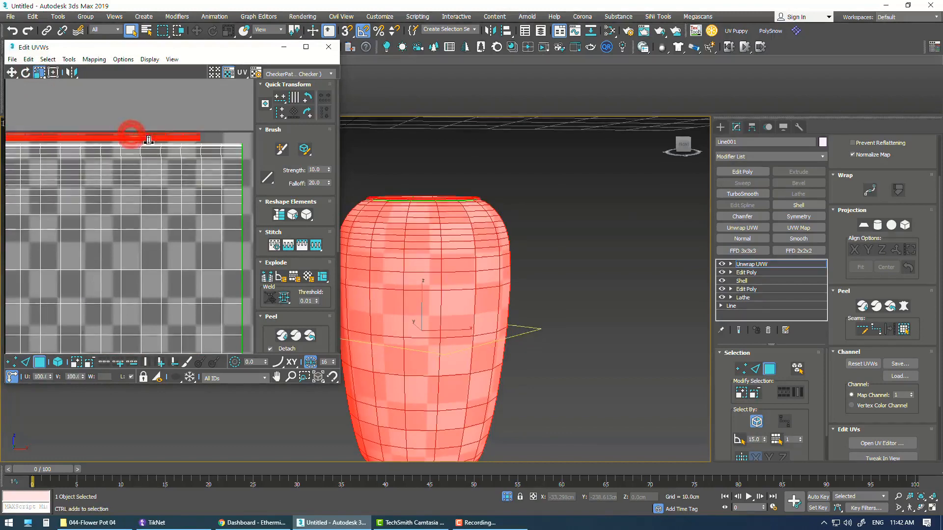
{"action": "scroll", "coordinate": [169, 251], "scroll_direction": "down", "scroll_amount": 2}
{"action": "middle_click_drag", "start_coordinate": [169, 252], "coordinate": [190, 168]}
{"action": "left_click_drag", "start_coordinate": [162, 266], "coordinate": [172, 316]}
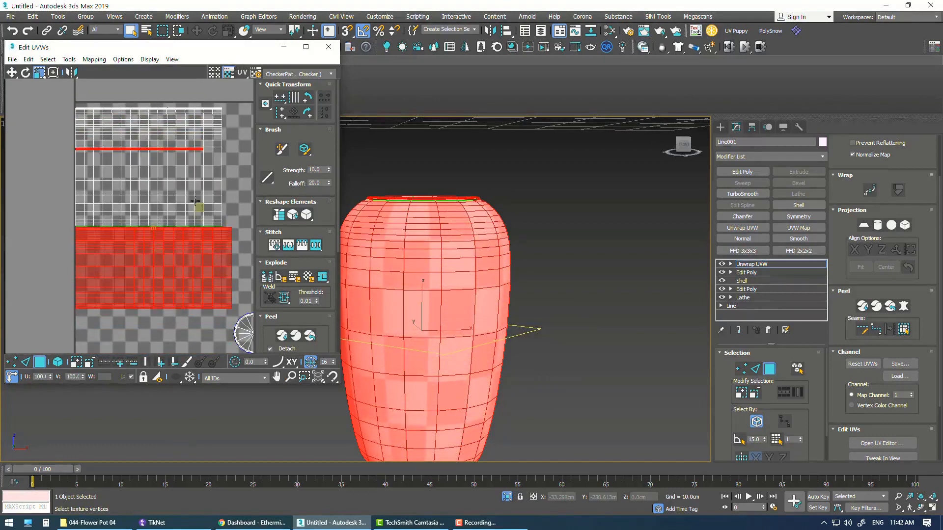
{"action": "scroll", "coordinate": [429, 290], "scroll_direction": "down", "scroll_amount": 3}
{"action": "scroll", "coordinate": [431, 300], "scroll_direction": "up", "scroll_amount": 3}
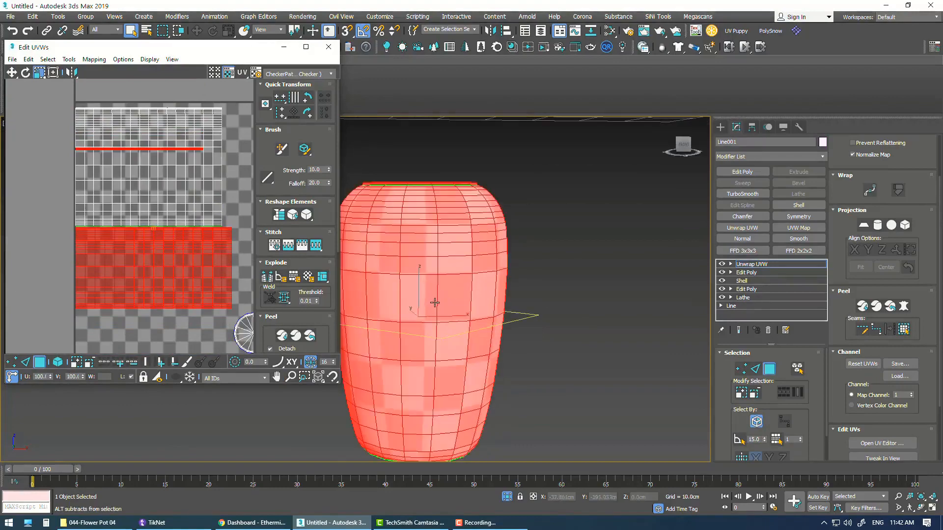
{"action": "scroll", "coordinate": [434, 302], "scroll_direction": "down", "scroll_amount": 2}
{"action": "scroll", "coordinate": [424, 286], "scroll_direction": "up", "scroll_amount": 5}
{"action": "middle_click_drag", "start_coordinate": [418, 274], "coordinate": [486, 275], "text": "alt"}
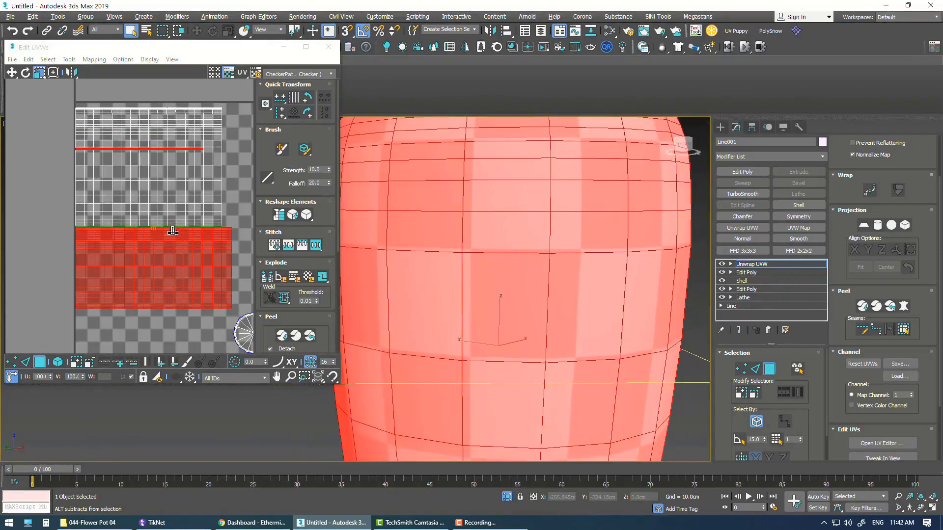
Select the inner-wall UV cluster and scale it down vertically to even out the checker squares inside the pot.
{"action": "left_click", "coordinate": [189, 184]}
{"action": "scroll", "coordinate": [451, 209], "scroll_direction": "down", "scroll_amount": 8}
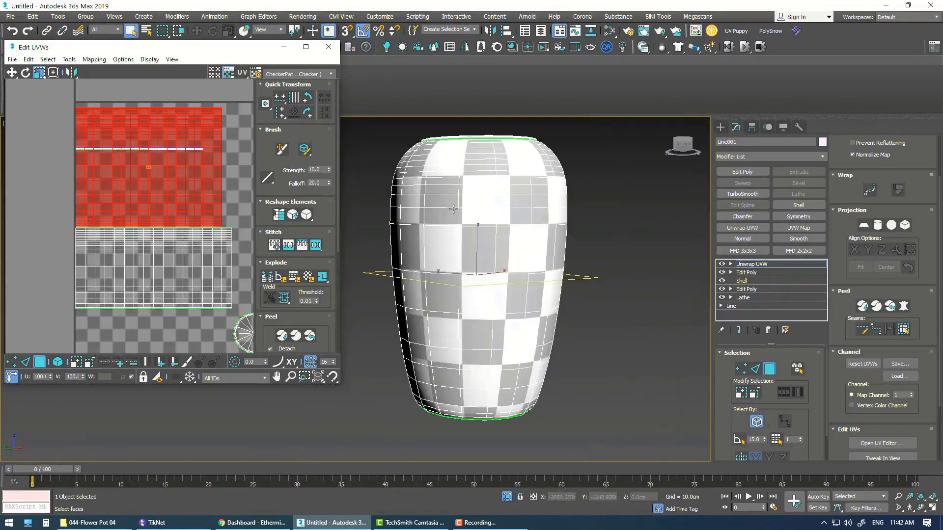
{"action": "left_click_drag", "start_coordinate": [182, 189], "coordinate": [181, 184]}
{"action": "middle_click_drag", "start_coordinate": [475, 197], "coordinate": [469, 241], "text": "alt"}
{"action": "scroll", "coordinate": [469, 241], "scroll_direction": "up", "scroll_amount": 5}
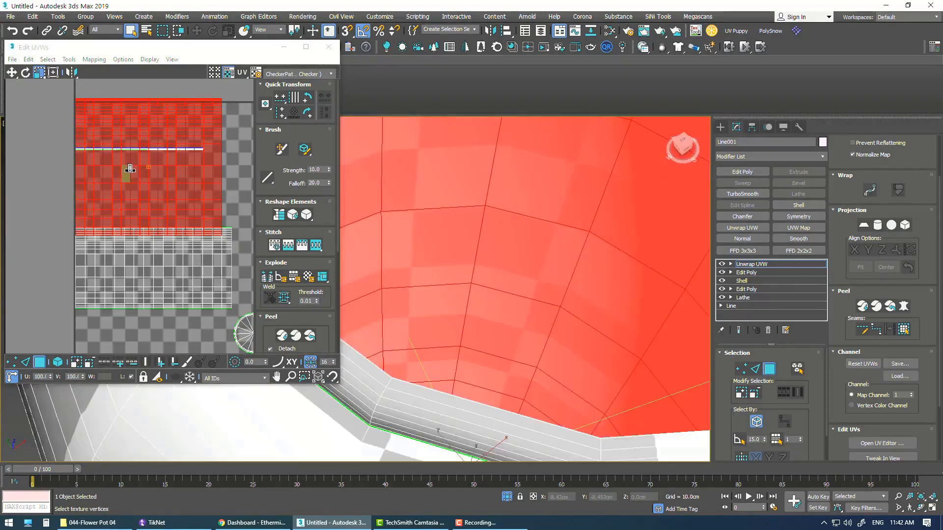
{"action": "left_click_drag", "start_coordinate": [143, 172], "coordinate": [142, 222]}
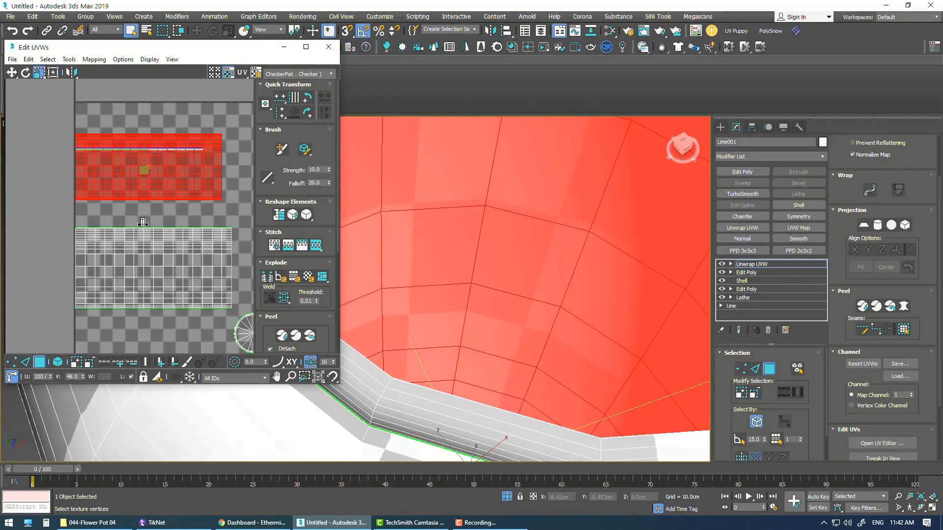
{"action": "left_click_drag", "start_coordinate": [143, 222], "coordinate": [146, 221]}
{"action": "middle_click_drag", "start_coordinate": [572, 341], "coordinate": [582, 285], "text": "alt"}
{"action": "scroll", "coordinate": [583, 285], "scroll_direction": "down", "scroll_amount": 8}
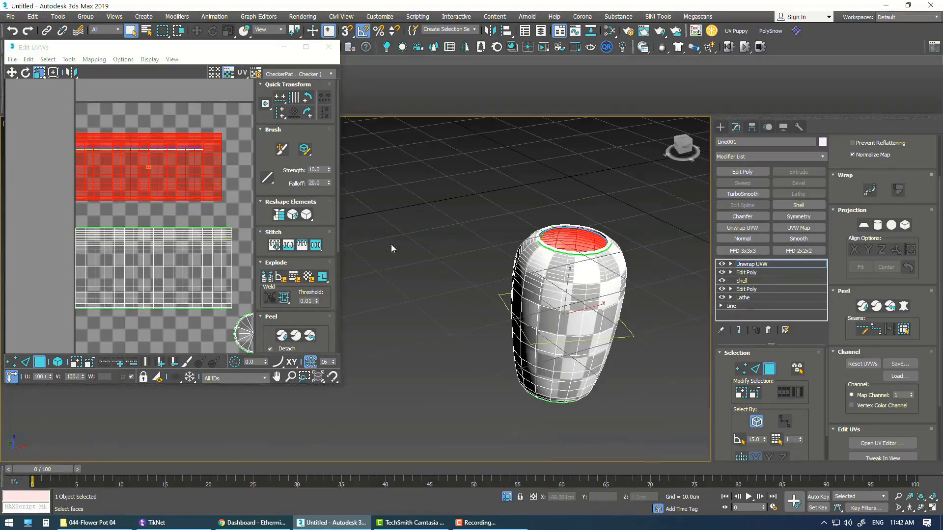
Pack all UV clusters with the Non-Convex method, 0.005 padding, Normalize, Fill Holes and Rescale Clusters enabled, Rotate Clusters disabled, and check the layout.
{"action": "key", "text": "ctrl+a"}
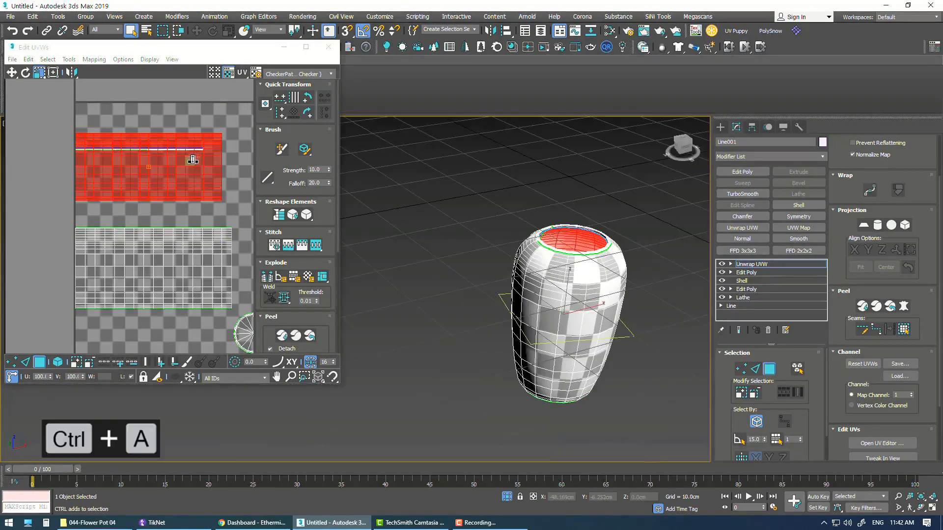
{"action": "left_click", "coordinate": [68, 60]}
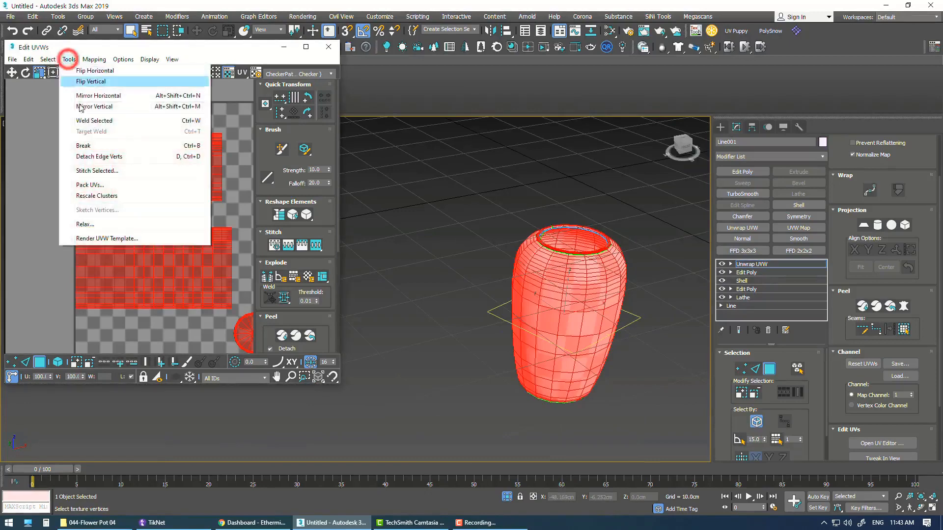
{"action": "left_click", "coordinate": [84, 185]}
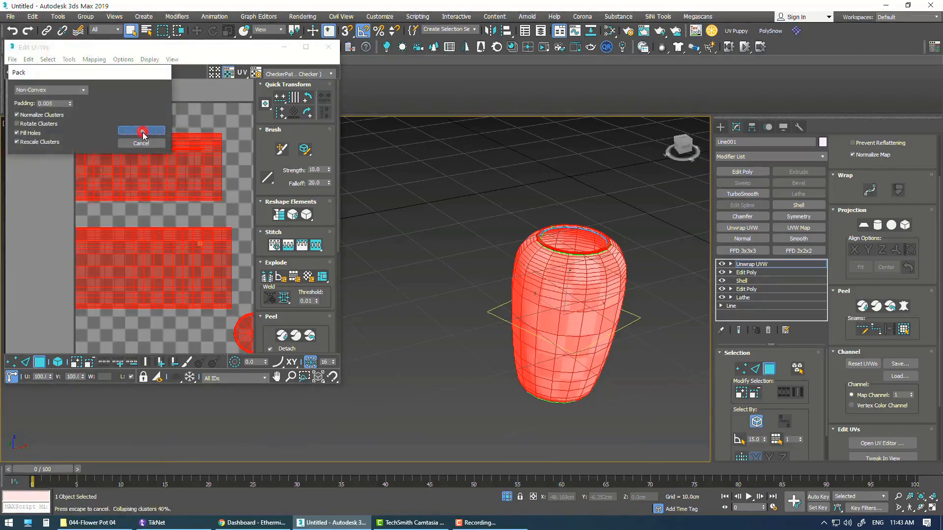
{"action": "left_click", "coordinate": [140, 132]}
{"action": "scroll", "coordinate": [221, 244], "scroll_direction": "down", "scroll_amount": 3}
{"action": "middle_click_drag", "start_coordinate": [216, 231], "coordinate": [139, 221]}
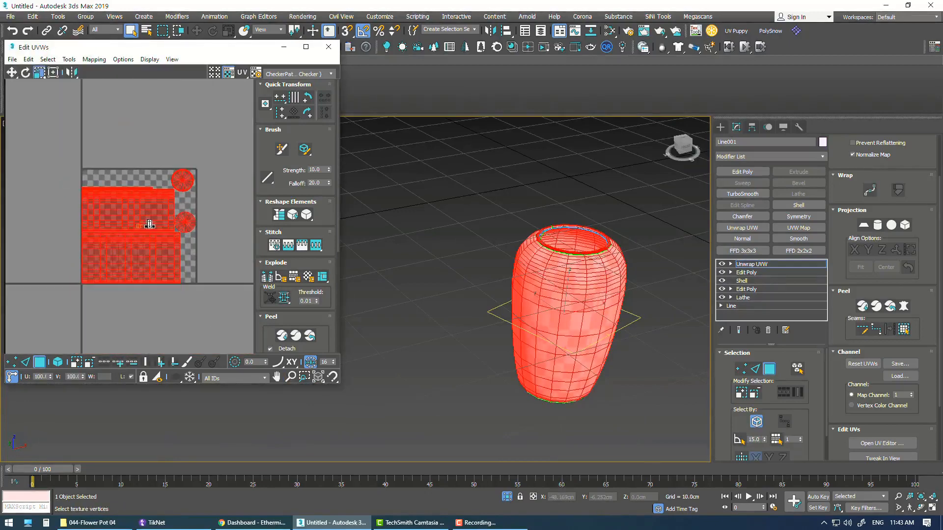
{"action": "scroll", "coordinate": [150, 223], "scroll_direction": "up", "scroll_amount": 5}
{"action": "scroll", "coordinate": [215, 236], "scroll_direction": "up", "scroll_amount": 2}
{"action": "scroll", "coordinate": [220, 235], "scroll_direction": "down", "scroll_amount": 7}
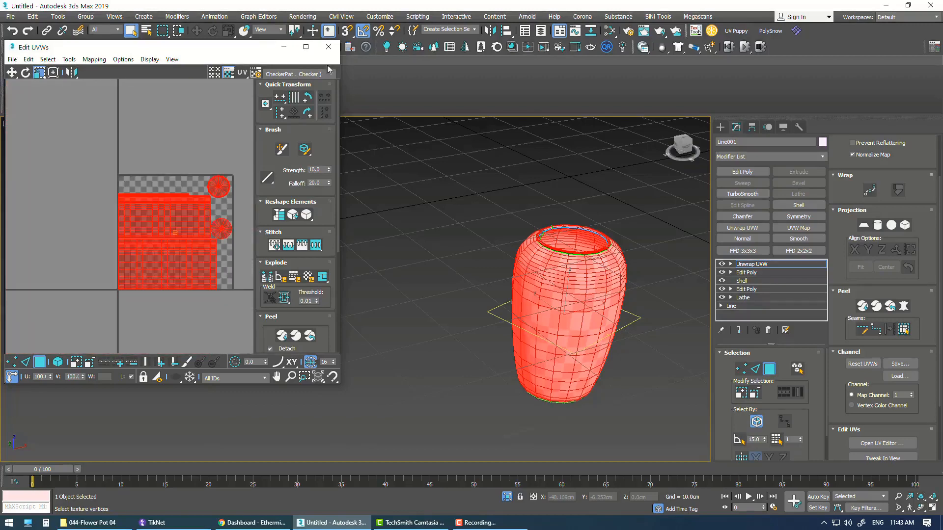
Close the UV editor, exit sub-object editing and collapse the pot's whole modifier stack into an Editable Poly.
{"action": "left_click", "coordinate": [329, 47]}
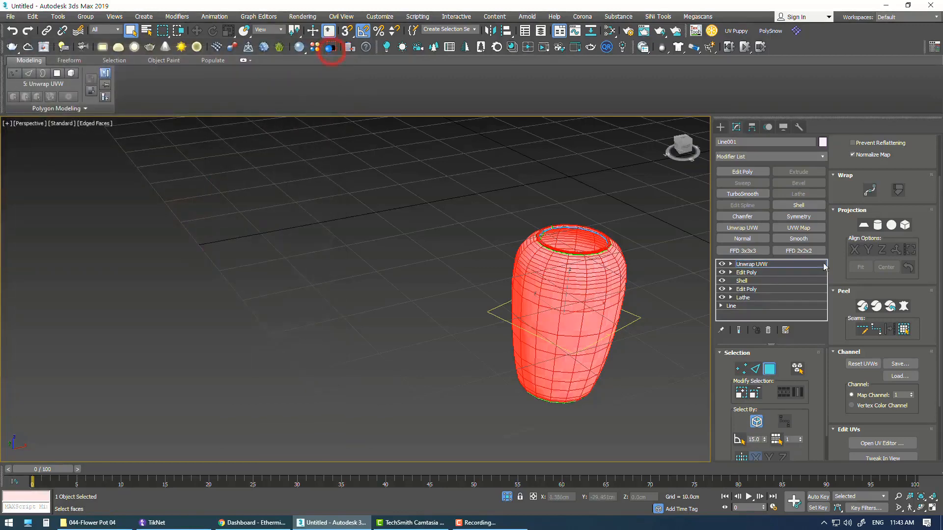
{"action": "left_click", "coordinate": [749, 265]}
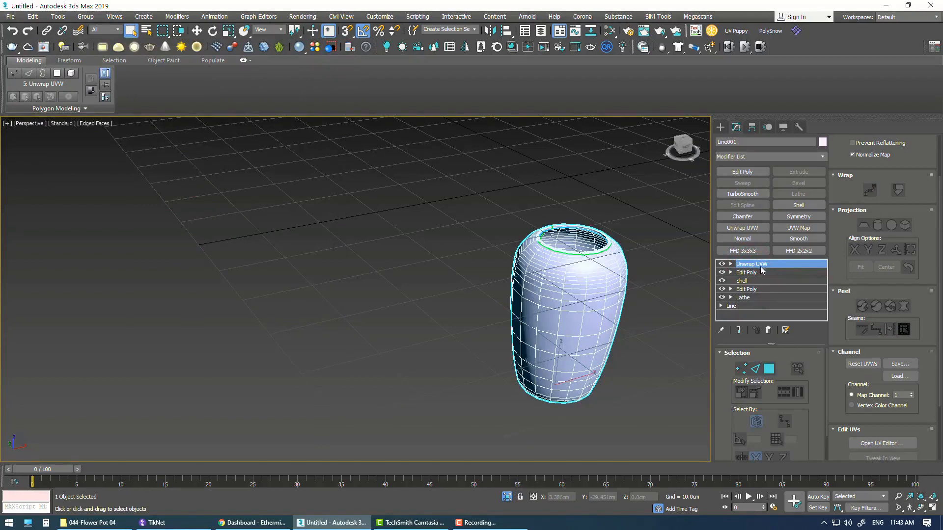
{"action": "right_click", "coordinate": [760, 267]}
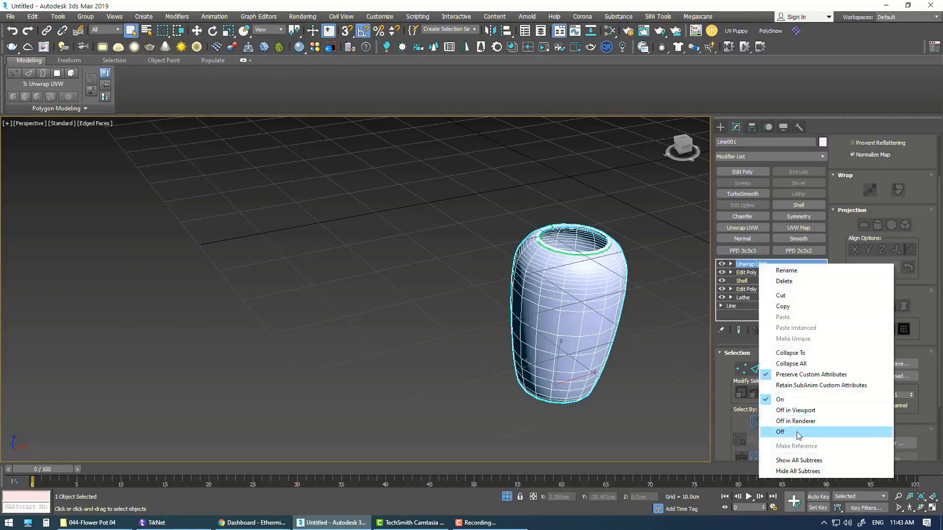
{"action": "left_click", "coordinate": [805, 364]}
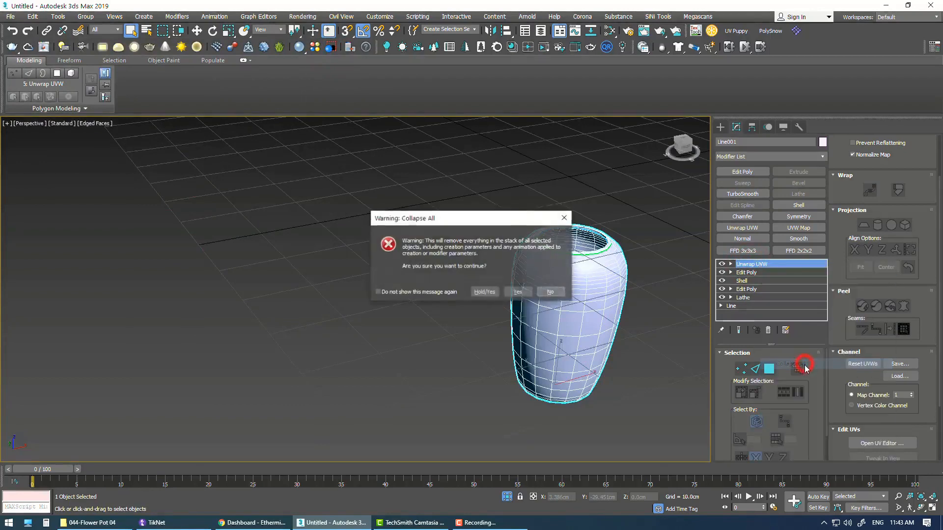
{"action": "left_click", "coordinate": [518, 293]}
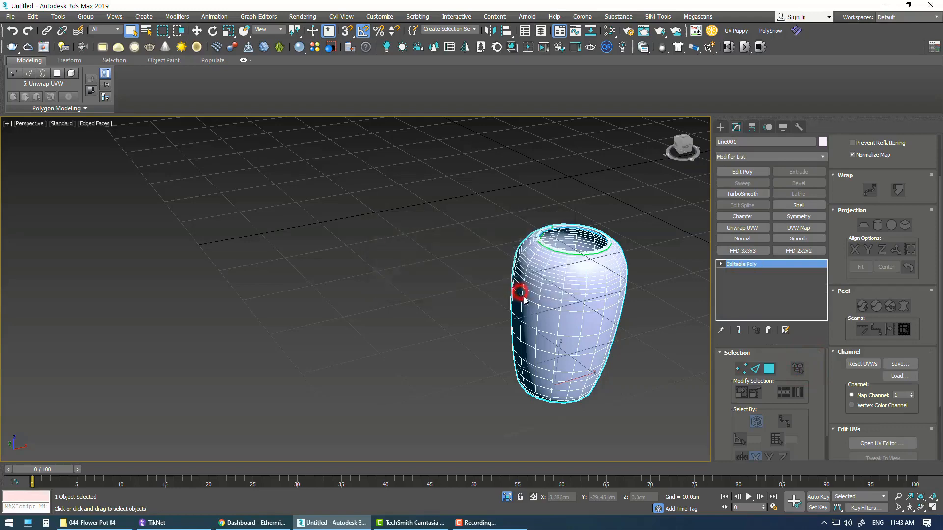
{"action": "middle_click_drag", "start_coordinate": [501, 286], "coordinate": [413, 289]}
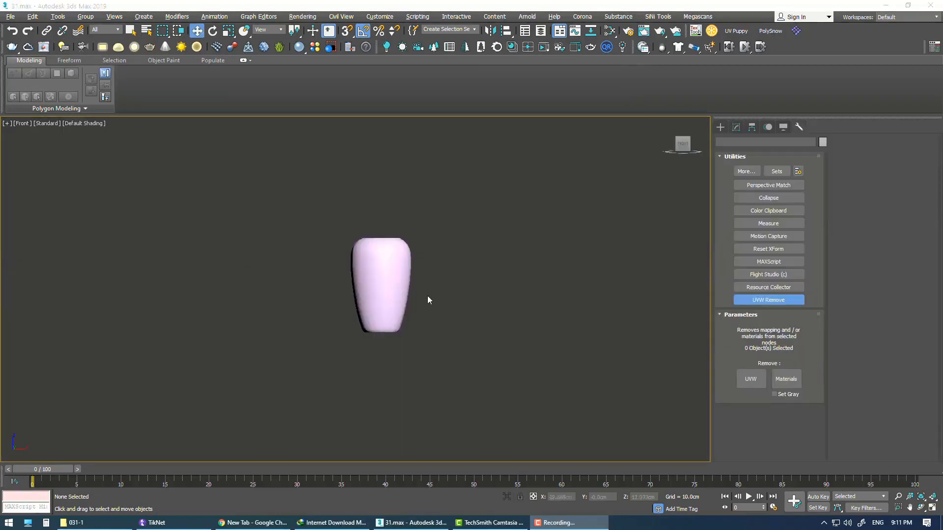
Create a CoronaMtl material in the Slate Material Editor, assign it to the pot and close the editor.
{"action": "left_click", "coordinate": [920, 316]}
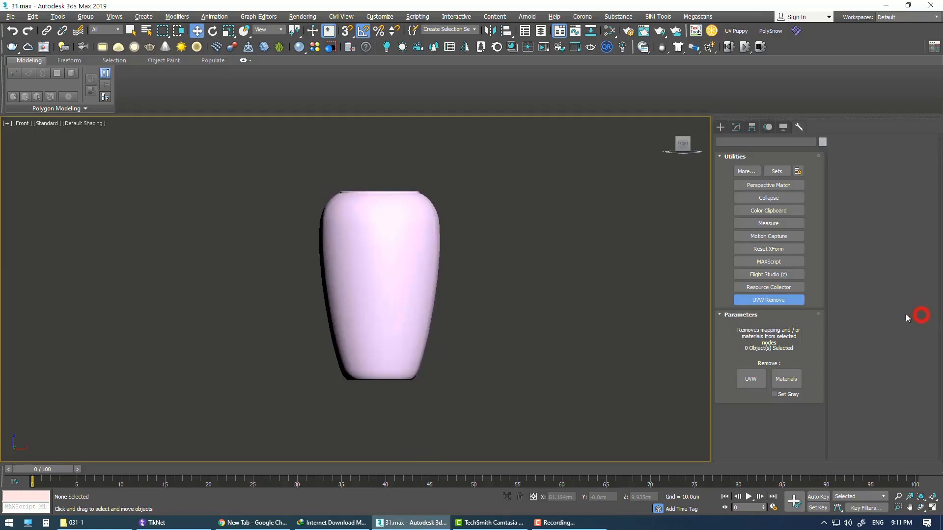
{"action": "key", "text": "m"}
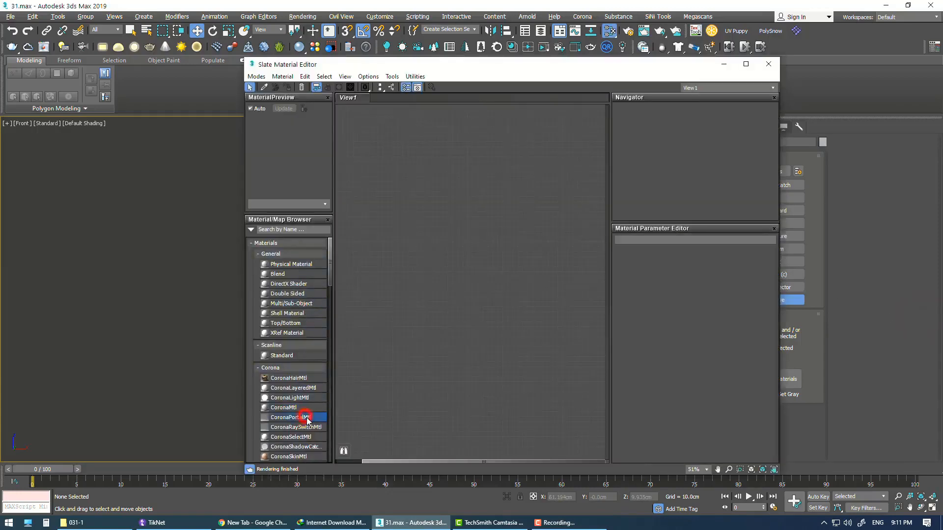
{"action": "left_click_drag", "start_coordinate": [287, 407], "coordinate": [355, 408]}
{"action": "left_click_drag", "start_coordinate": [539, 233], "coordinate": [539, 234]}
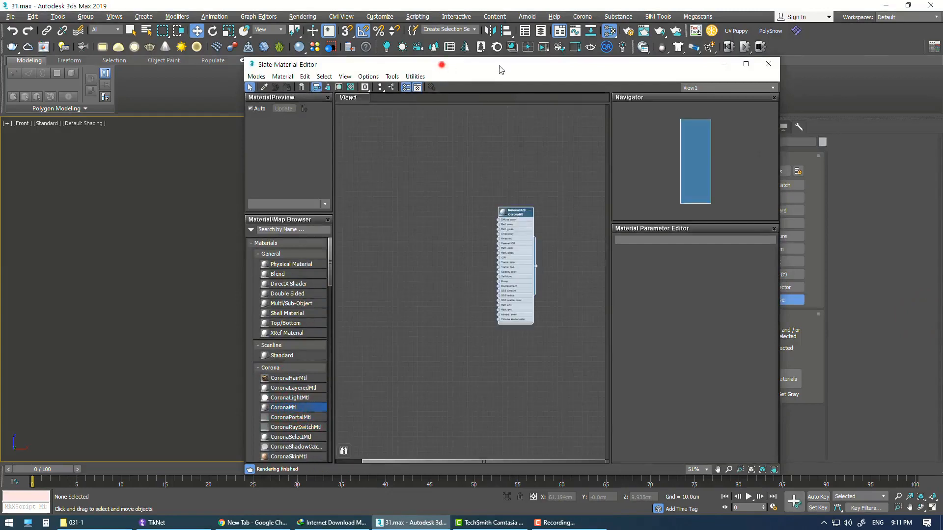
{"action": "left_click_drag", "start_coordinate": [500, 70], "coordinate": [586, 71]}
{"action": "left_click", "coordinate": [368, 261]}
{"action": "left_click", "coordinate": [432, 94]}
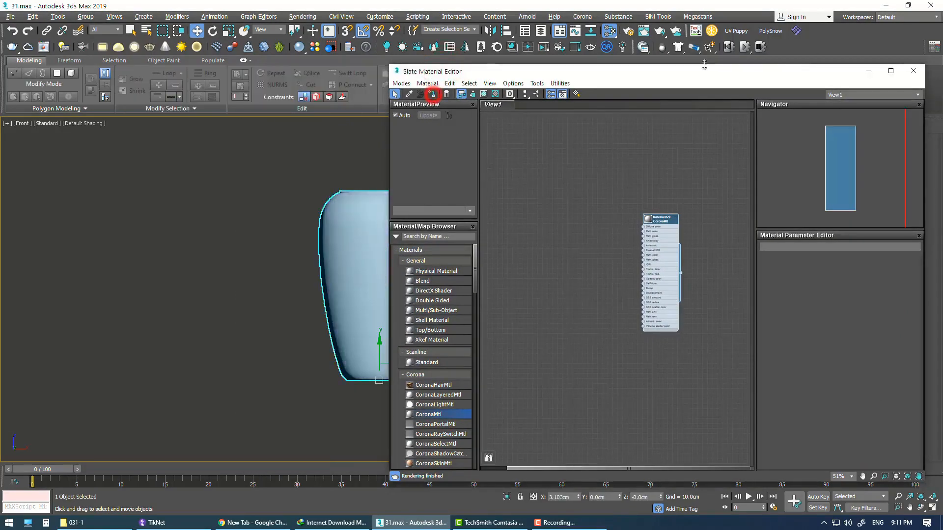
{"action": "left_click_drag", "start_coordinate": [704, 71], "coordinate": [543, 71]}
{"action": "left_click", "coordinate": [751, 70]}
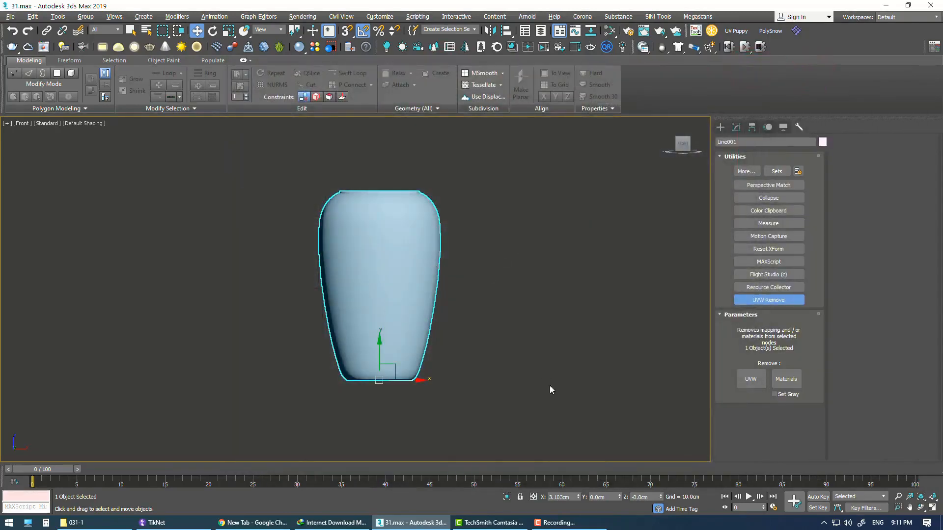
Switch to the perspective view, select the pot and reset its absolute world X and Z positions to 0.
{"action": "key", "text": "alt+w"}
{"action": "key", "text": "alt+w"}
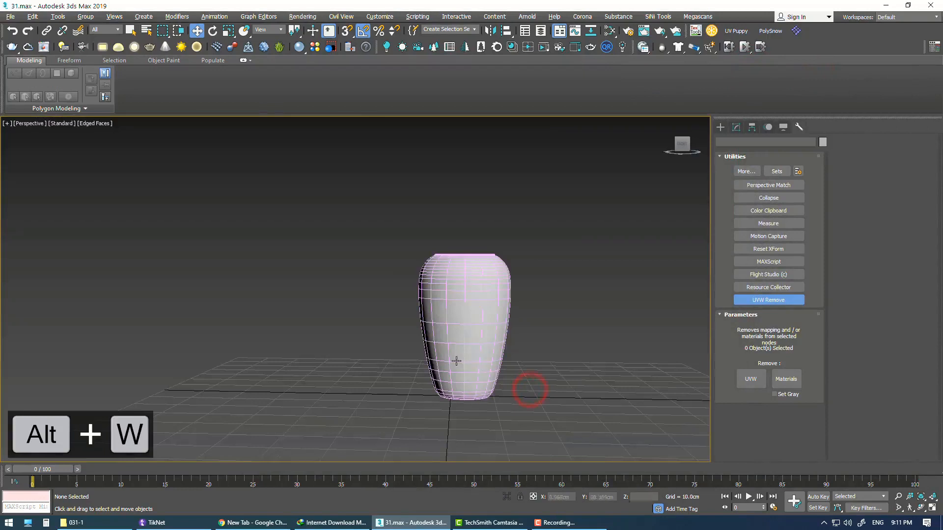
{"action": "scroll", "coordinate": [526, 385], "scroll_direction": "up", "scroll_amount": 6}
{"action": "scroll", "coordinate": [424, 375], "scroll_direction": "down", "scroll_amount": 5}
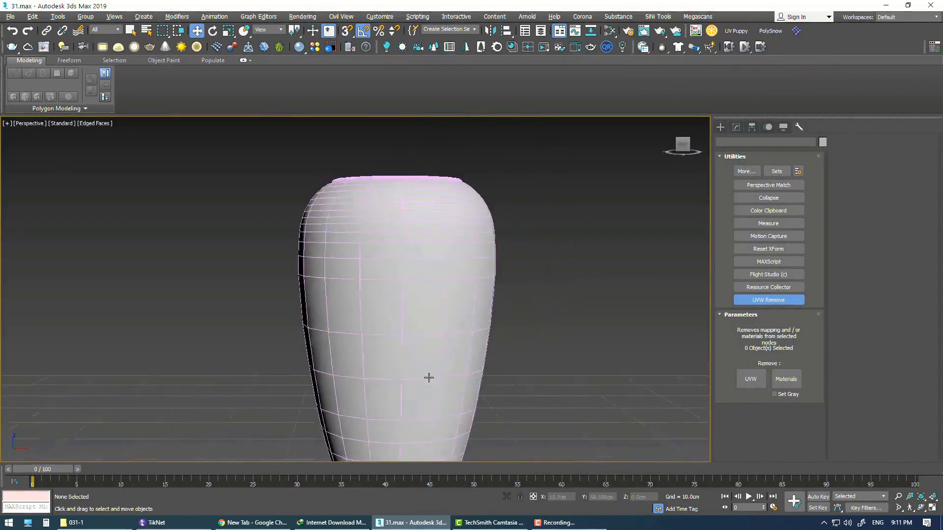
{"action": "left_click", "coordinate": [428, 359]}
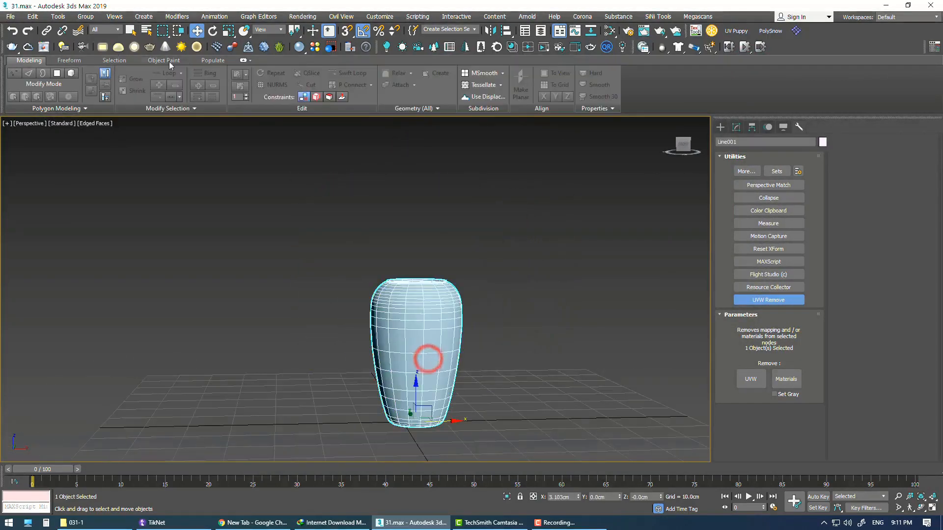
{"action": "right_click", "coordinate": [197, 30]}
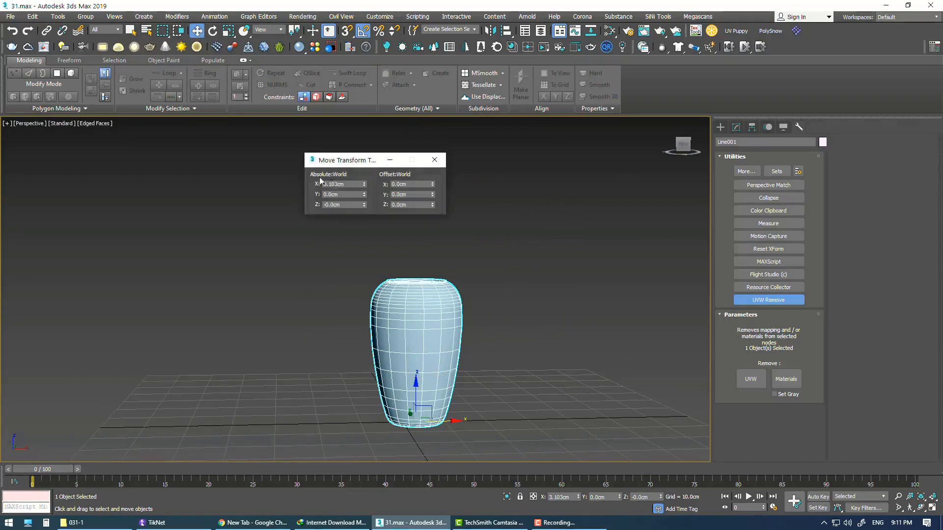
{"action": "right_click", "coordinate": [364, 184]}
{"action": "right_click", "coordinate": [365, 205]}
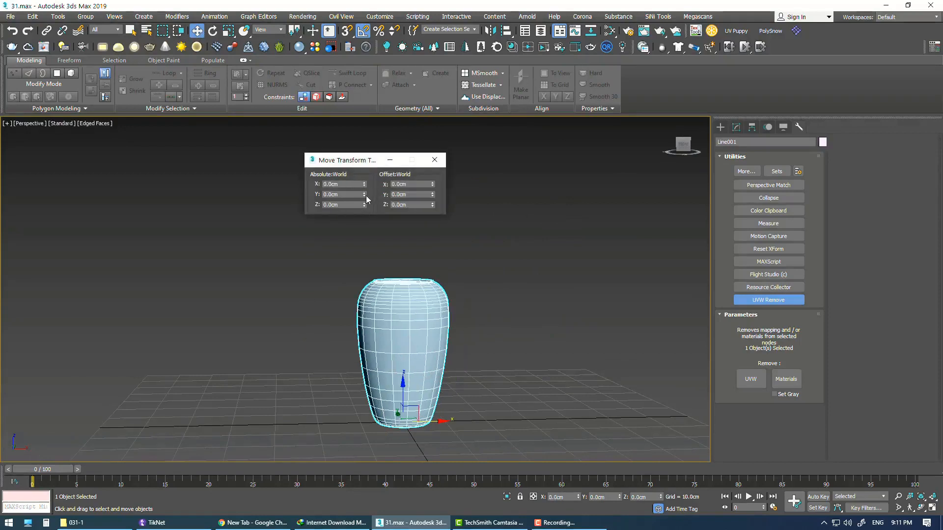
{"action": "left_click", "coordinate": [440, 160]}
{"action": "middle_click_drag", "start_coordinate": [441, 365], "coordinate": [455, 366], "text": "alt"}
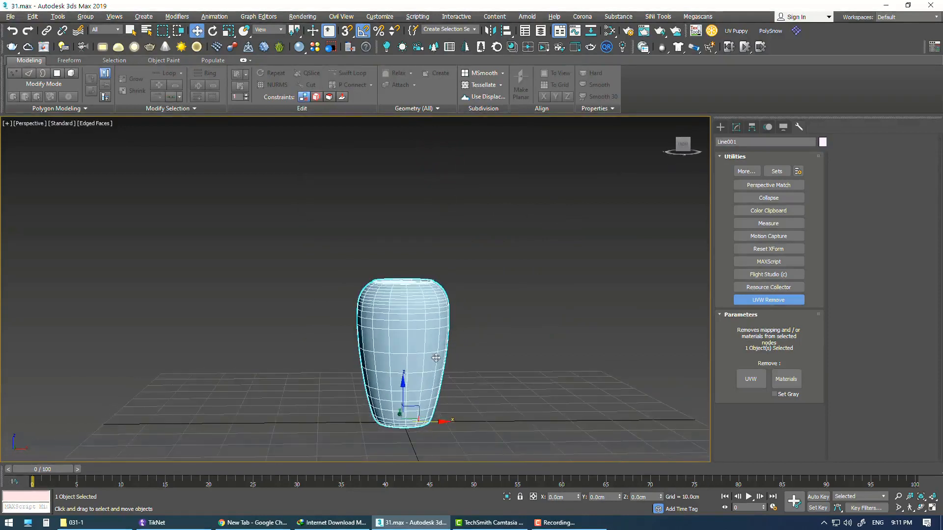
Start exporting only the selected pot and choose the 031 folder inside 3DTutoVid Youtube Pre on drive E as the destination.
{"action": "scroll", "coordinate": [442, 359], "scroll_direction": "up", "scroll_amount": 3}
{"action": "left_click", "coordinate": [15, 16]}
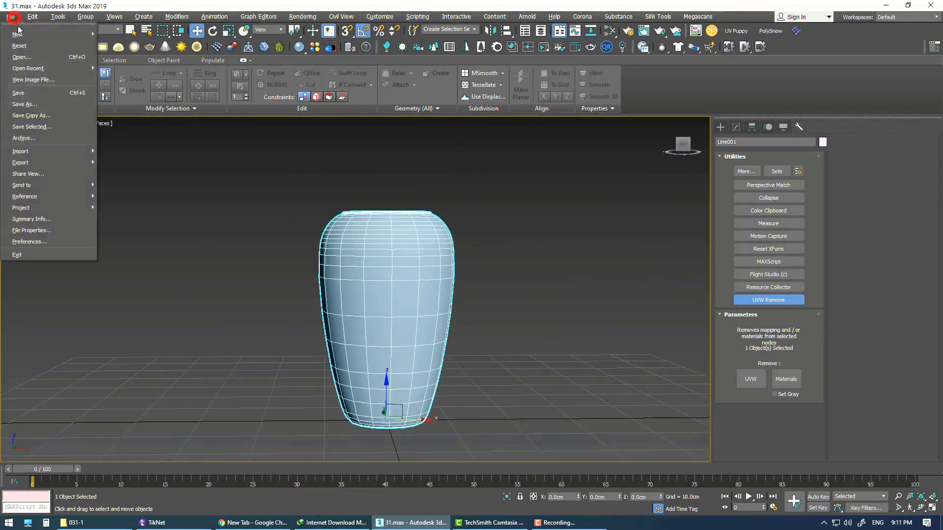
{"action": "mouse_move", "coordinate": [51, 160]}
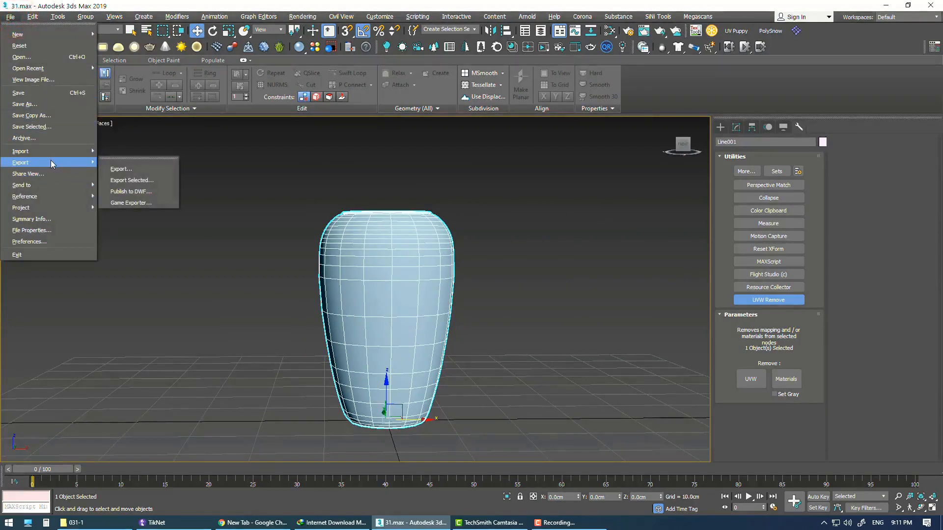
{"action": "left_click", "coordinate": [125, 180]}
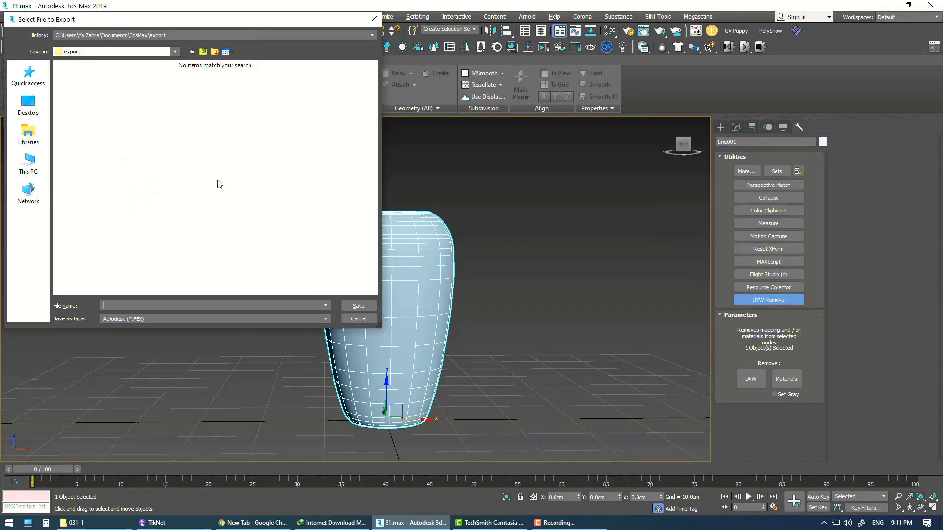
{"action": "left_click", "coordinate": [74, 36]}
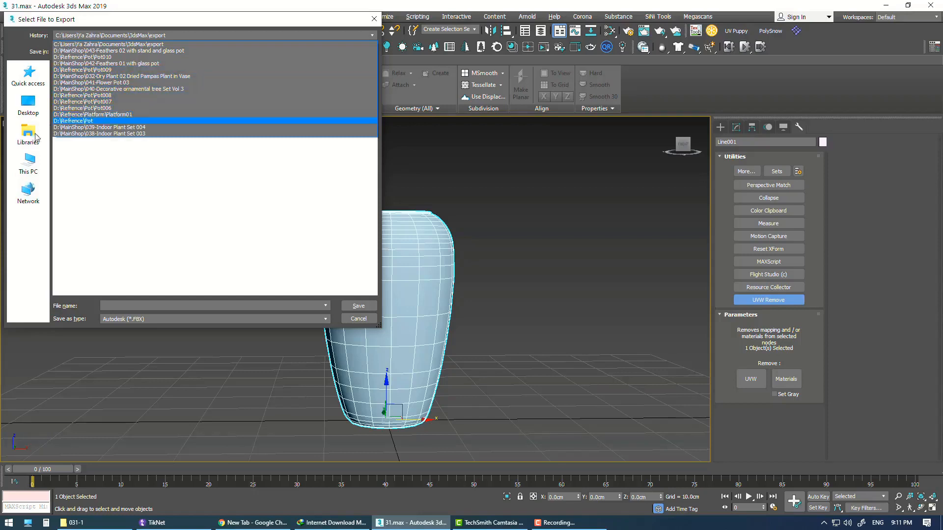
{"action": "left_click", "coordinate": [145, 211]}
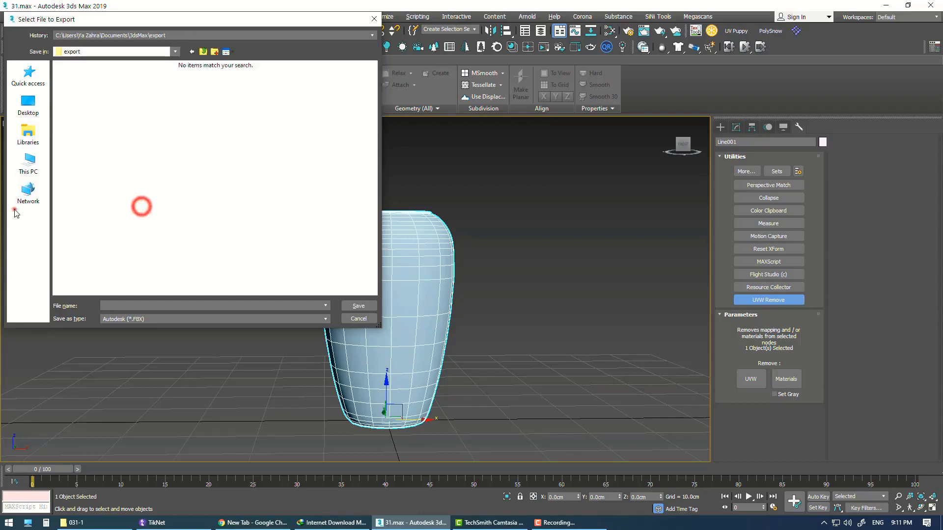
{"action": "left_click", "coordinate": [27, 165]}
{"action": "double_click", "coordinate": [83, 230]}
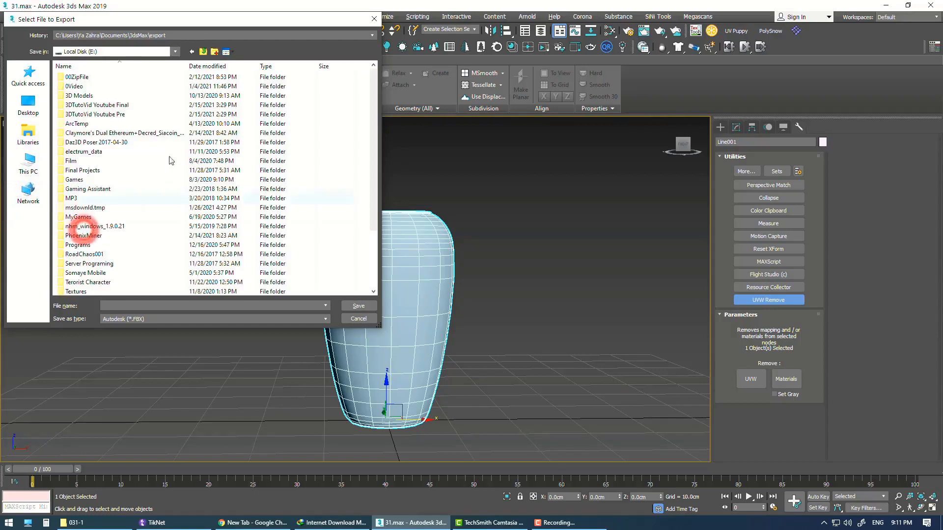
{"action": "double_click", "coordinate": [105, 112]}
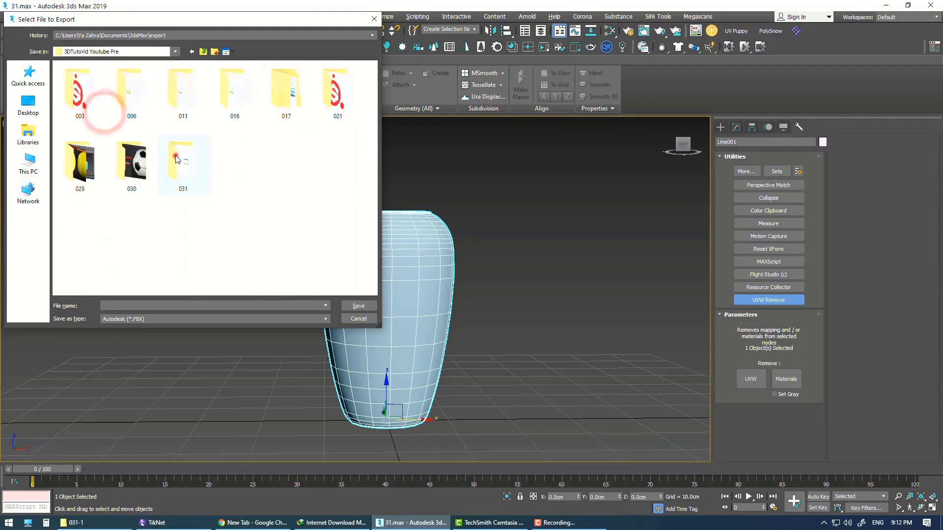
{"action": "double_click", "coordinate": [176, 156]}
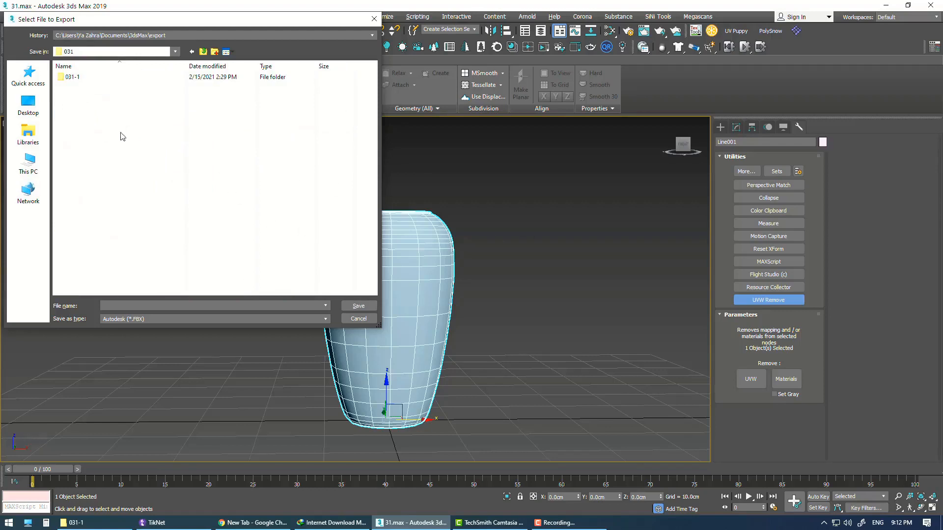
Name the export file 31, choose the gw::OBJ-Exporter (*.OBJ) format and export the pot with the current OBJ options.
{"action": "left_click", "coordinate": [180, 305]}
{"action": "type", "text": "31"}
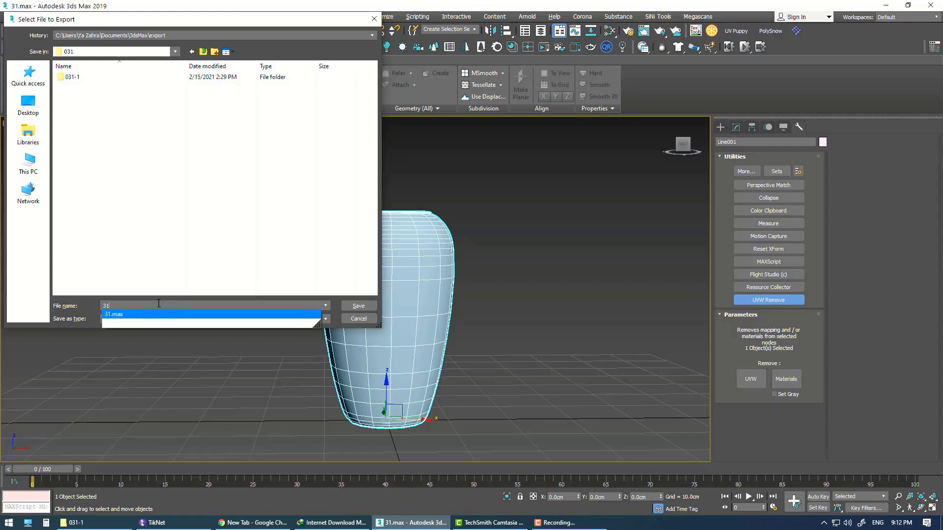
{"action": "left_click", "coordinate": [155, 306]}
{"action": "left_click", "coordinate": [141, 319]}
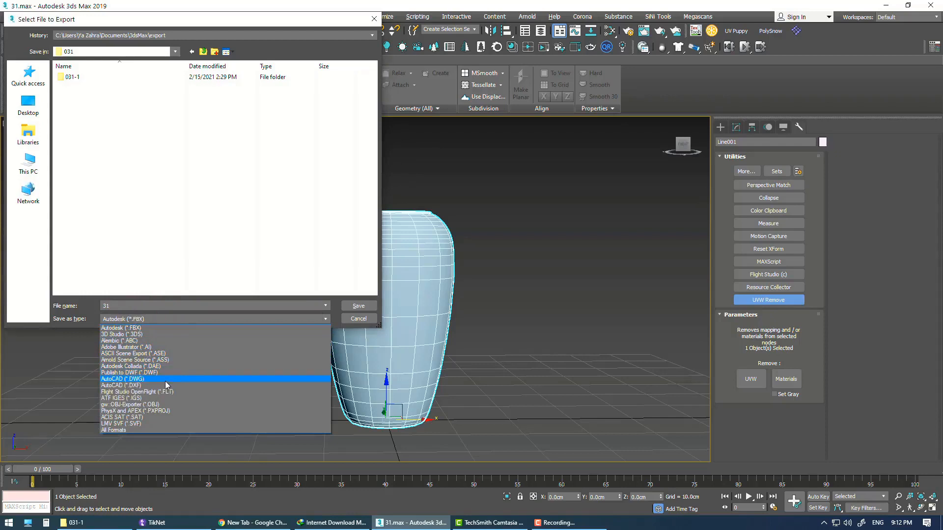
{"action": "left_click", "coordinate": [164, 405]}
{"action": "left_click", "coordinate": [359, 307]}
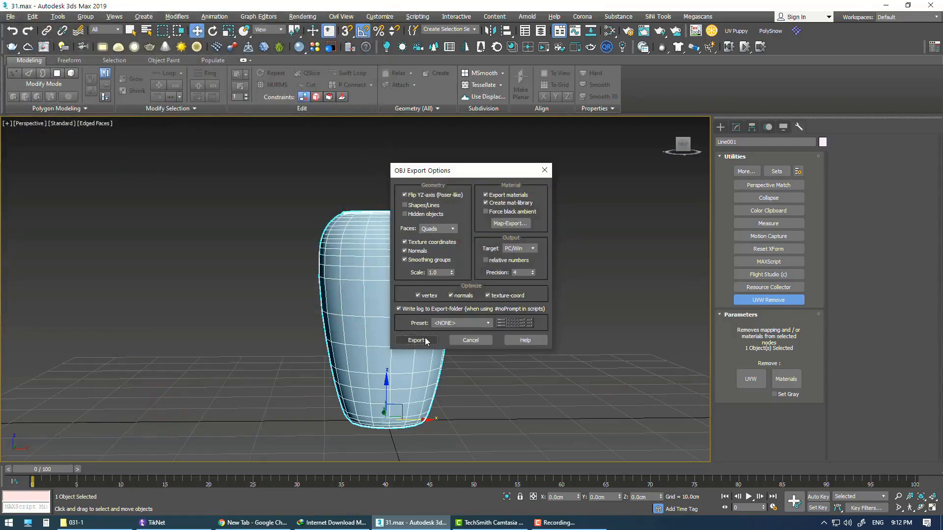
{"action": "left_click", "coordinate": [423, 339]}
{"action": "left_click", "coordinate": [574, 342]}
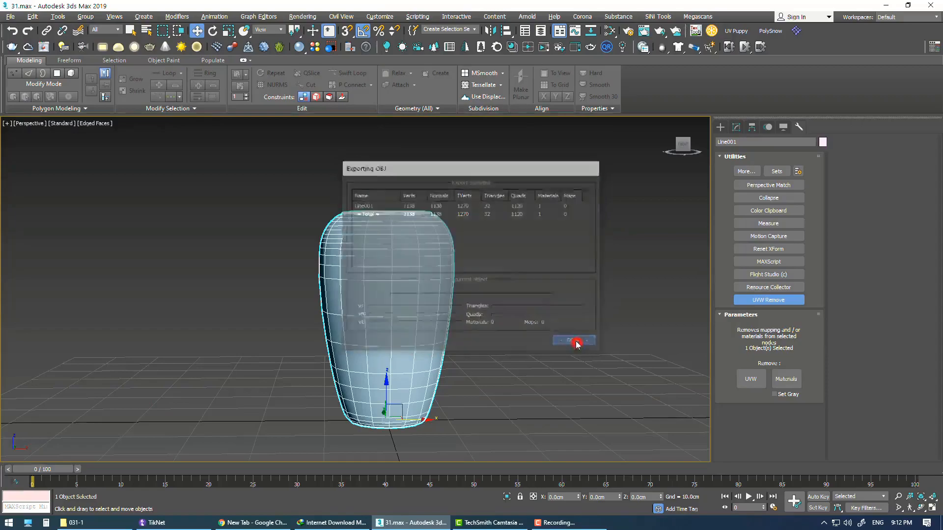
Launch Substance Painter from the desktop, closing the open 031-1 folder window, and switch back to 3ds Max while it loads.
{"action": "left_click", "coordinate": [886, 6]}
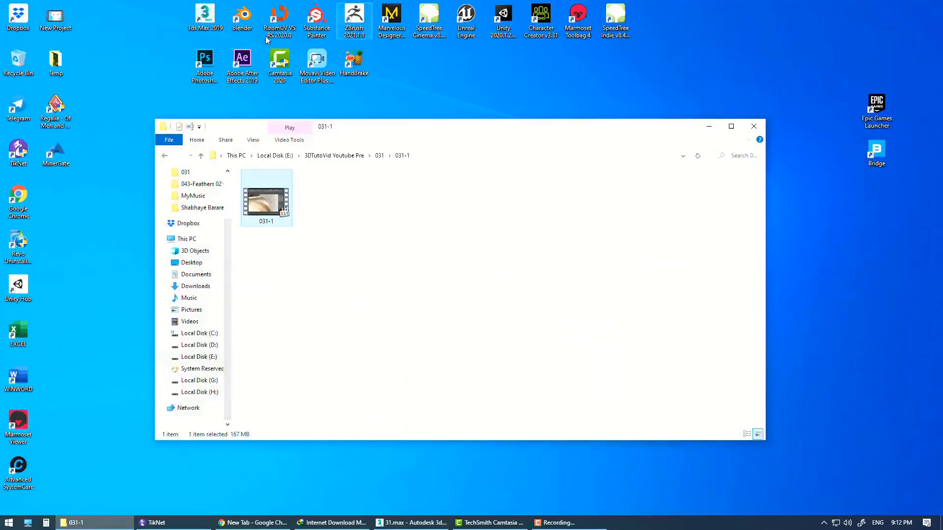
{"action": "double_click", "coordinate": [316, 23]}
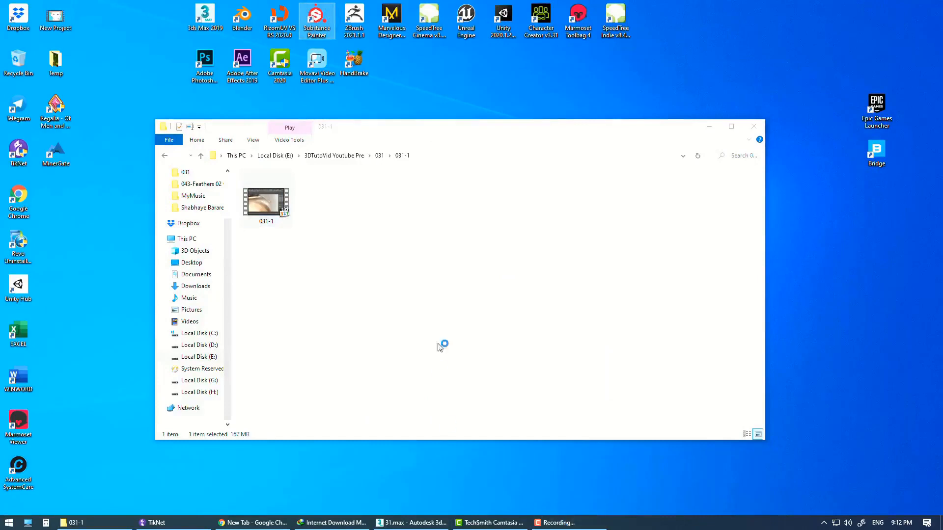
{"action": "left_click", "coordinate": [750, 127]}
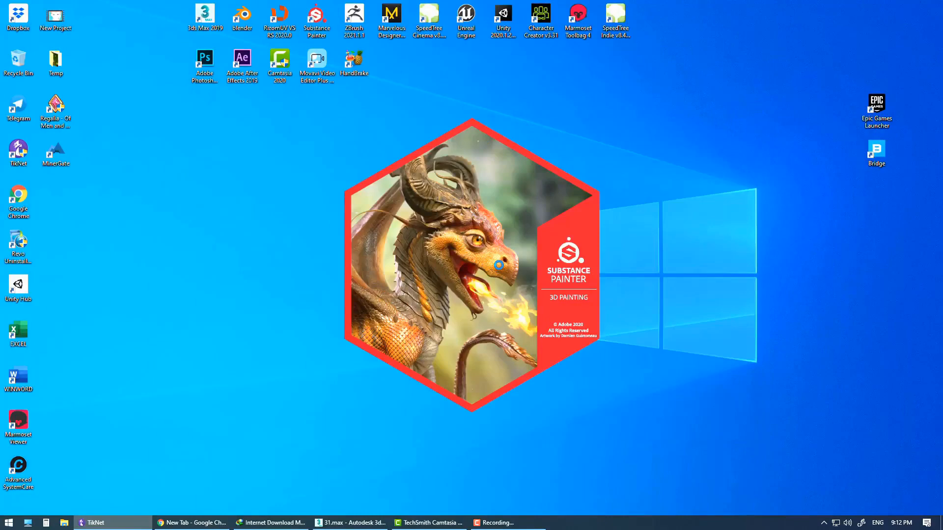
{"action": "mouse_move", "coordinate": [419, 526]}
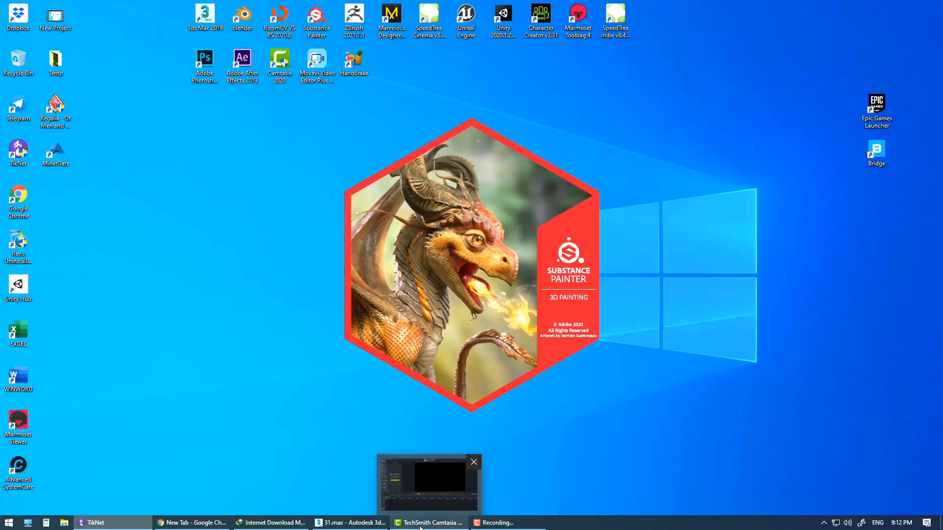
{"action": "left_click", "coordinate": [352, 524]}
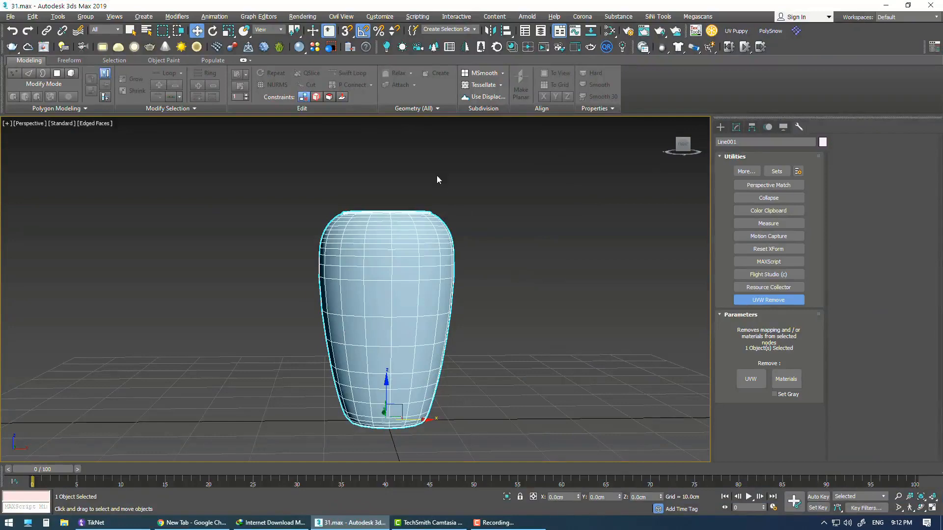